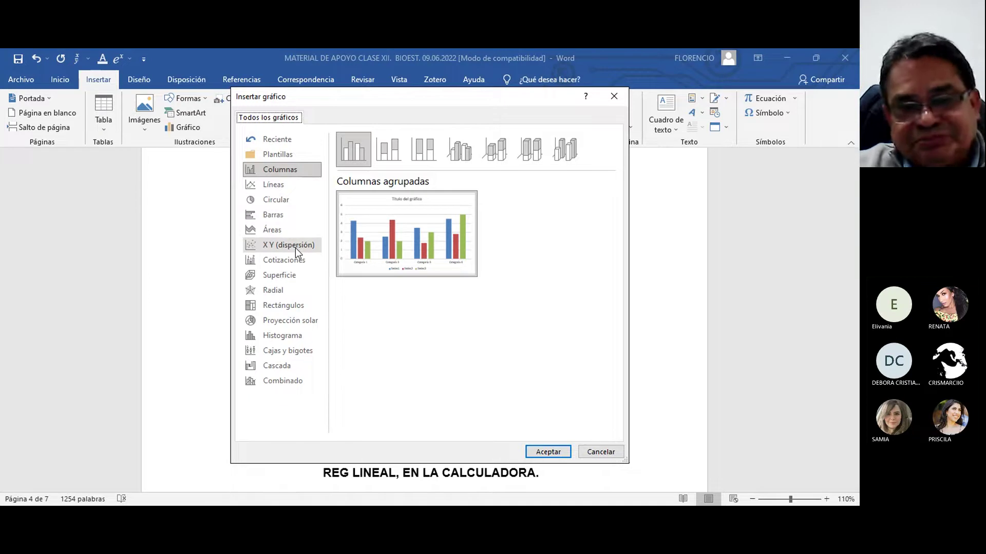
Insert a basic X Y scatter chart (Dispersión) and move its data sheet to uncover the TALLA and PESO table.
click(295, 248)
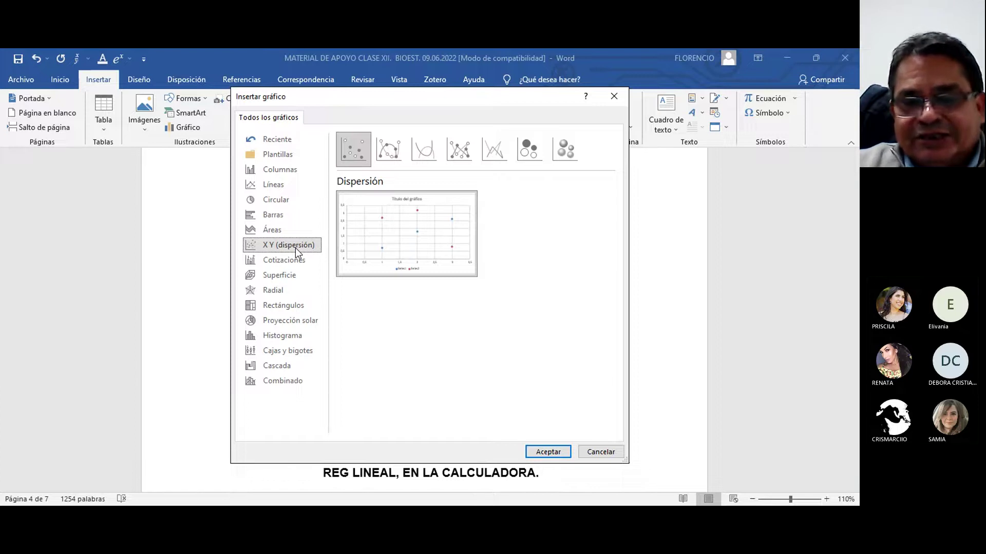
click(546, 453)
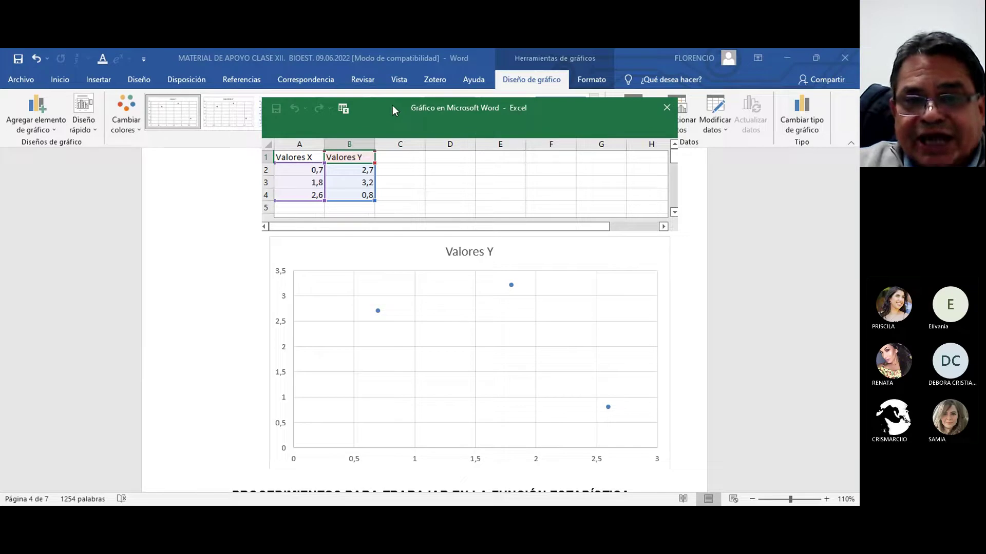
drag(392, 106, 403, 256)
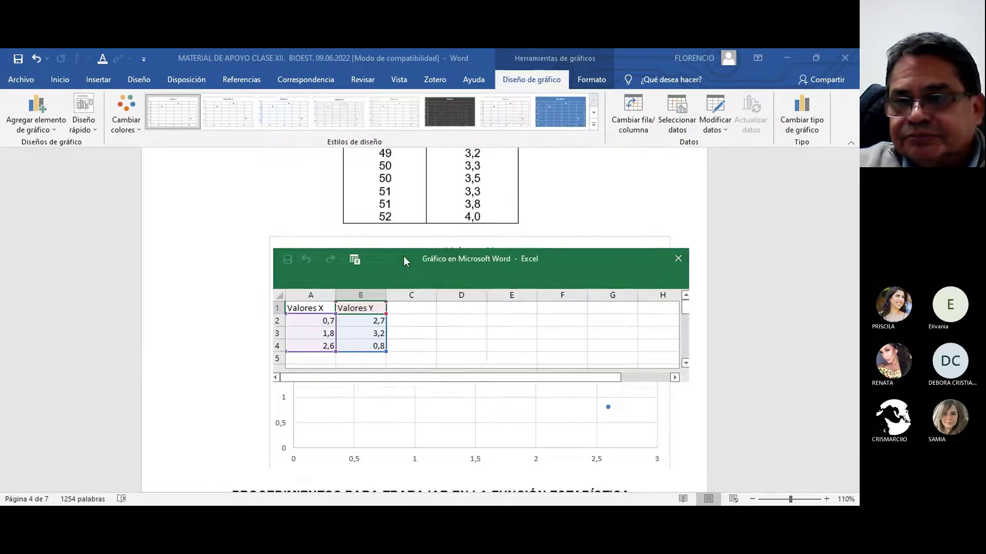
click(853, 184)
click(853, 154)
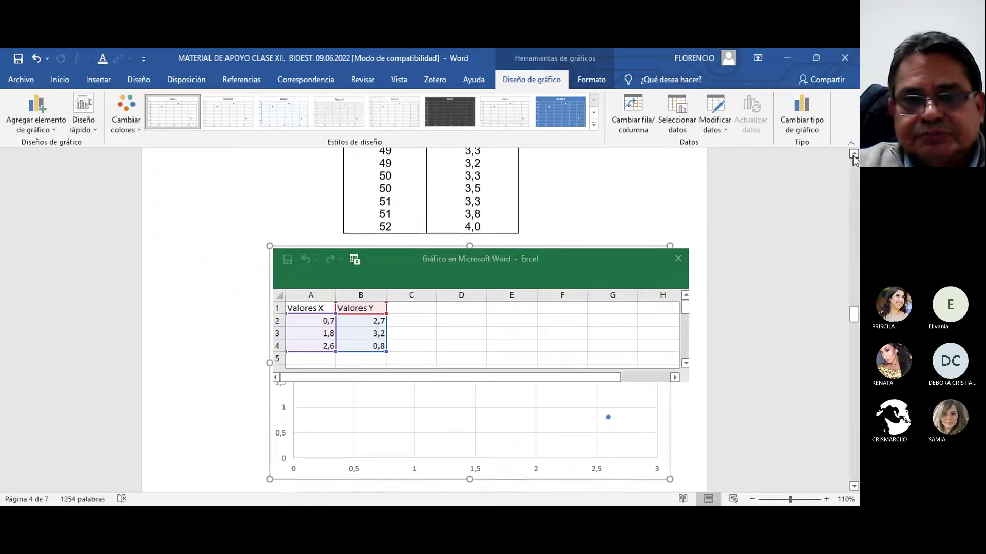
click(854, 154)
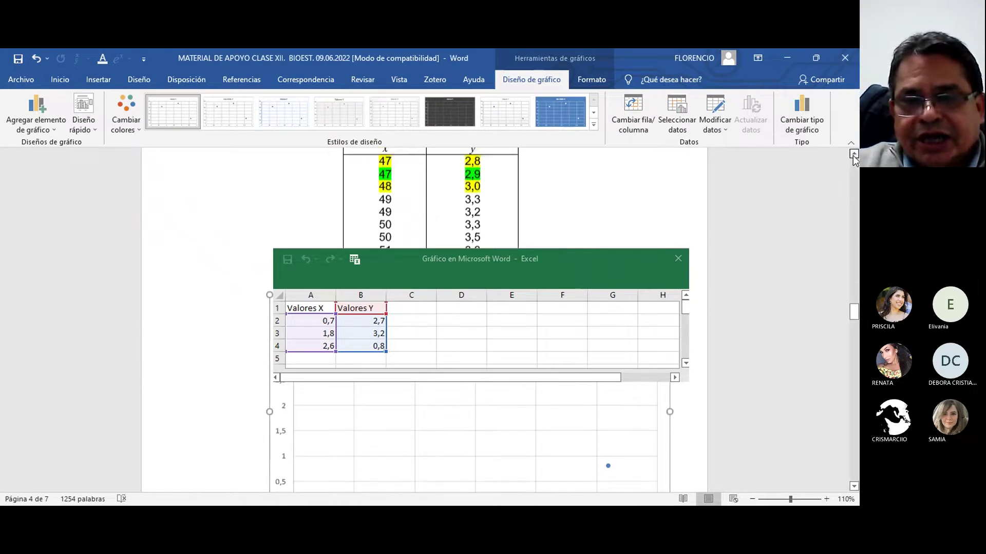
click(854, 154)
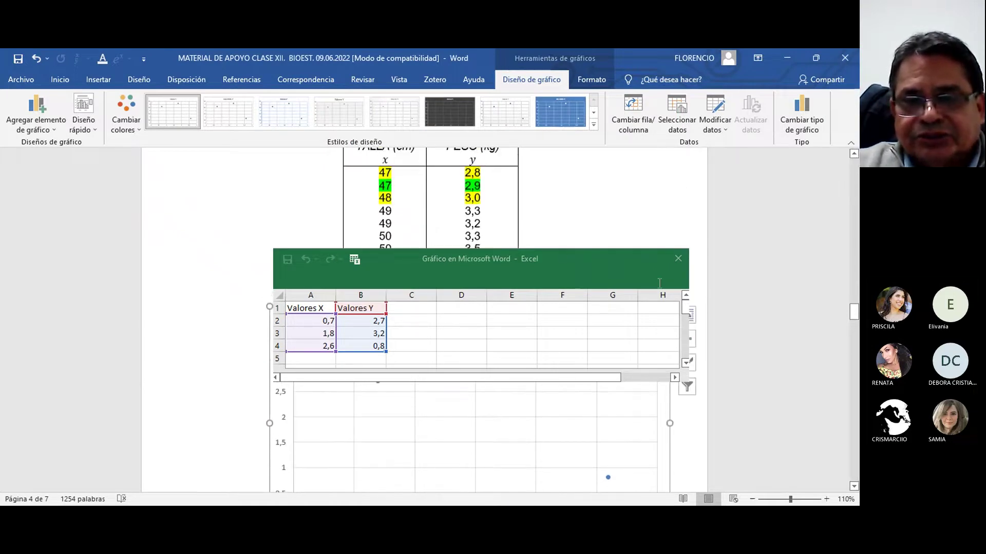
double_click(557, 255)
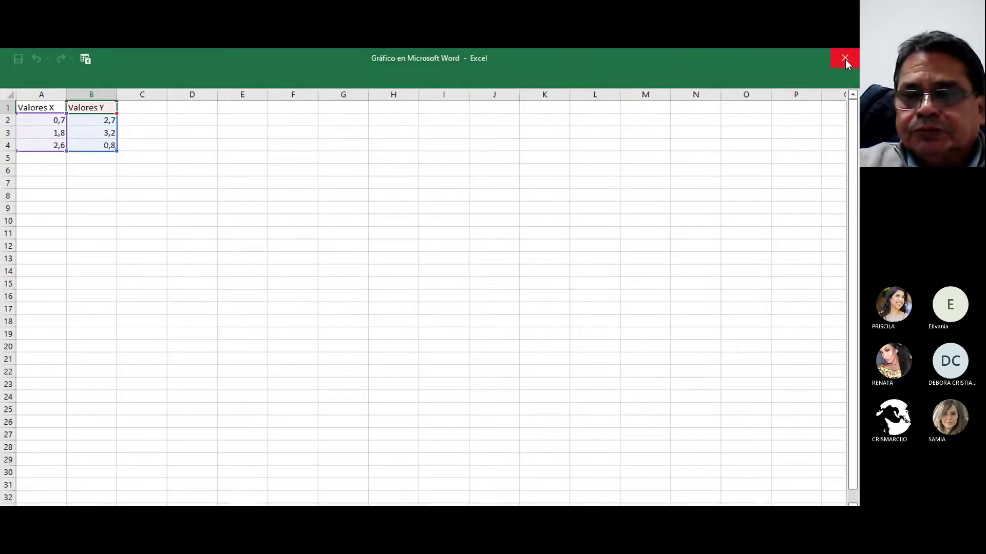
click(591, 221)
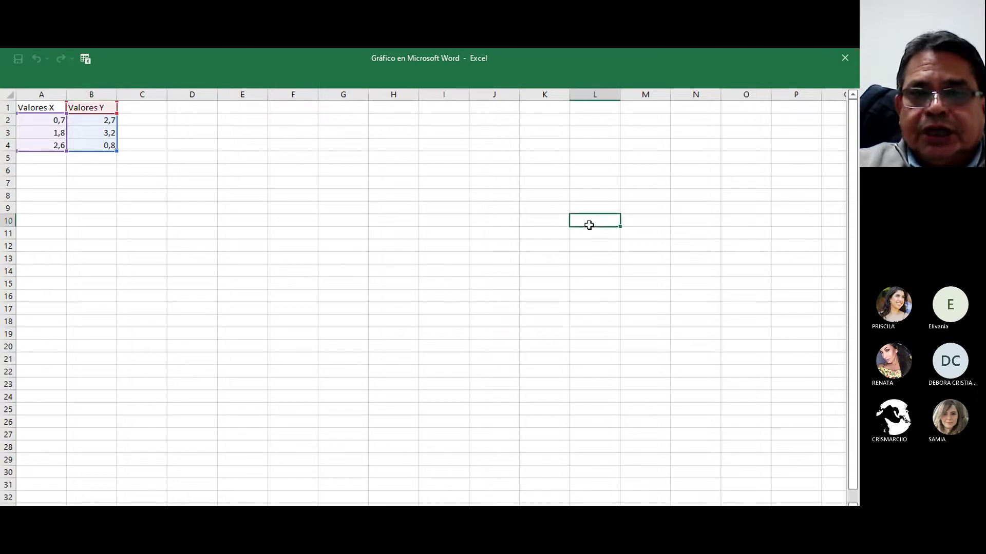
click(844, 59)
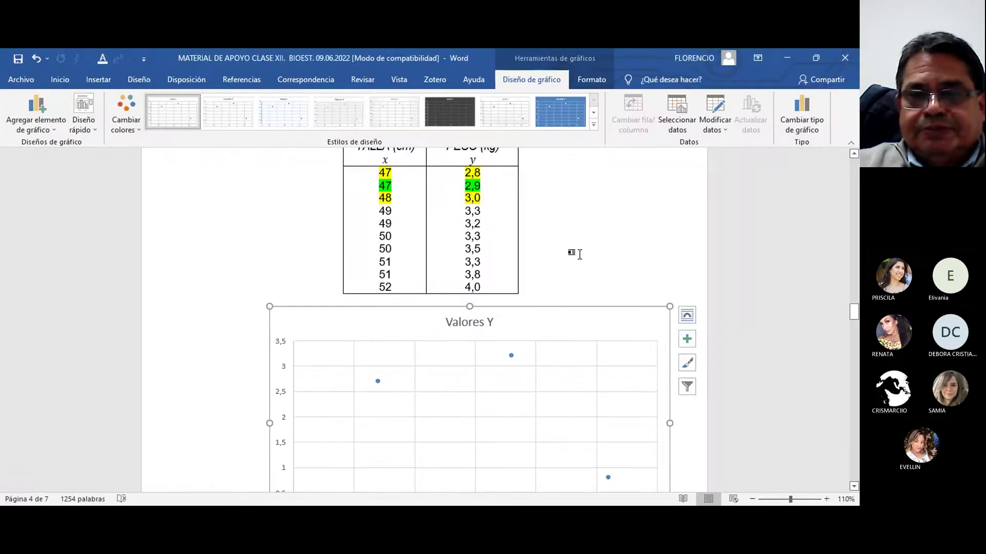
Open the scatter chart's data for editing and place the data sheet below the TALLA and PESO table.
right_click(410, 353)
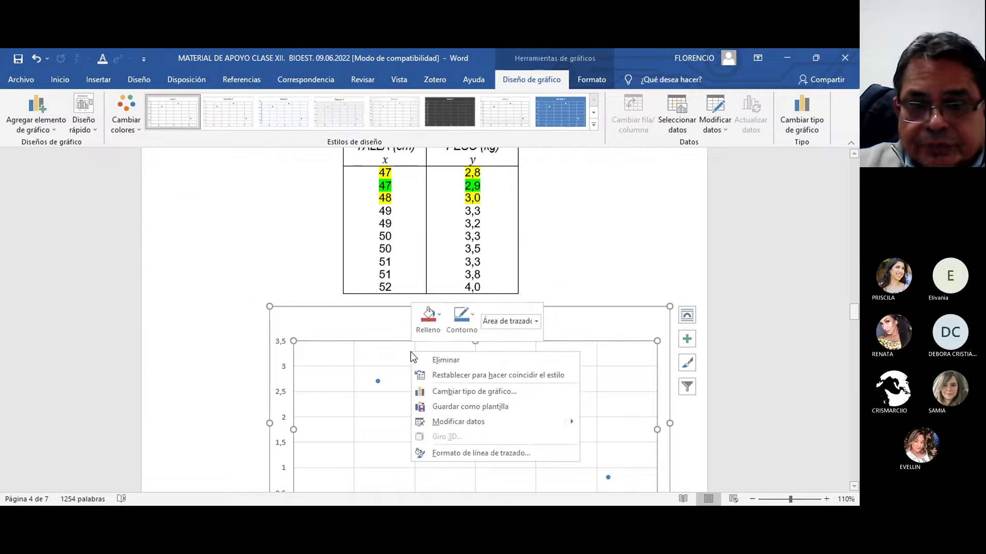
click(463, 422)
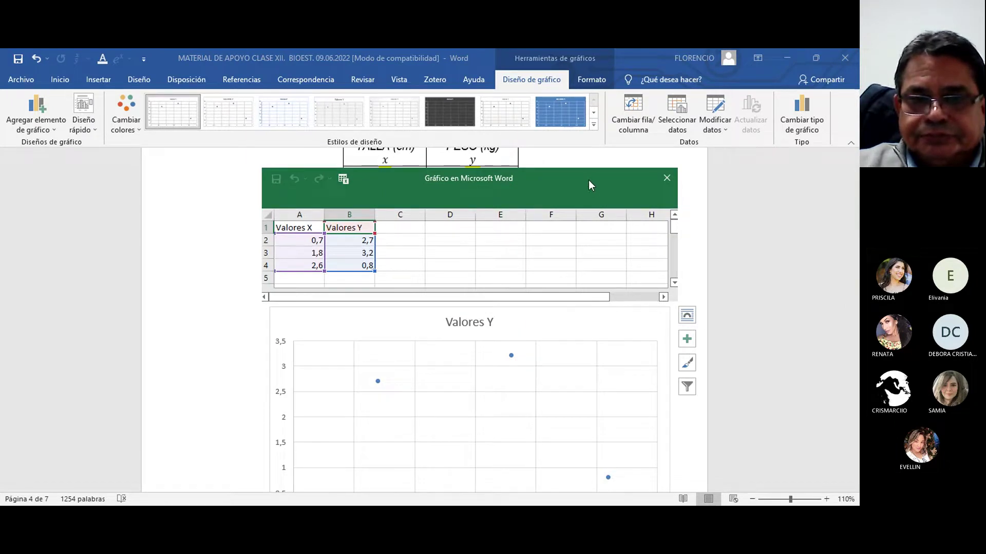
drag(589, 180, 600, 320)
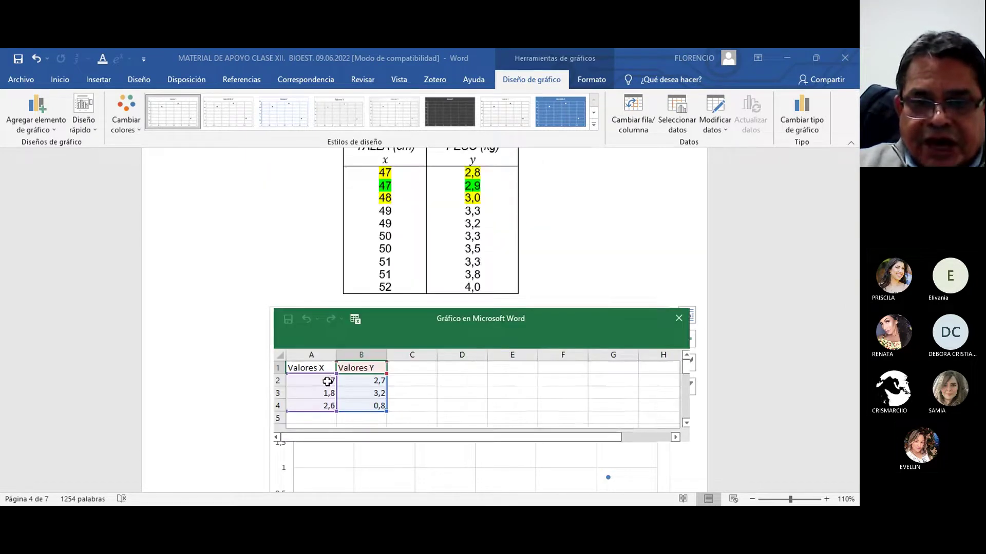
Enter the first data pair in row 2: 47 under Valores X and 2.8 under Valores Y.
click(326, 380)
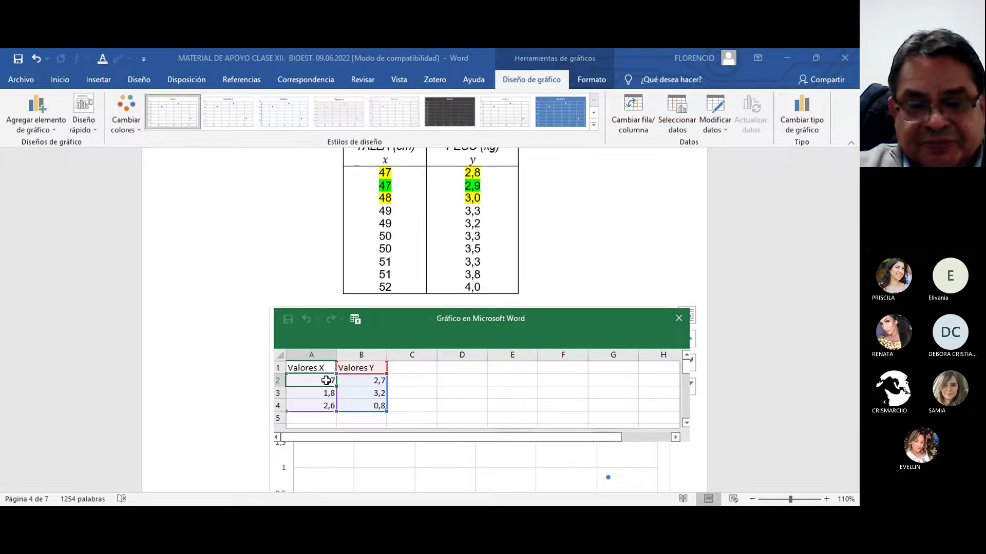
text(47)
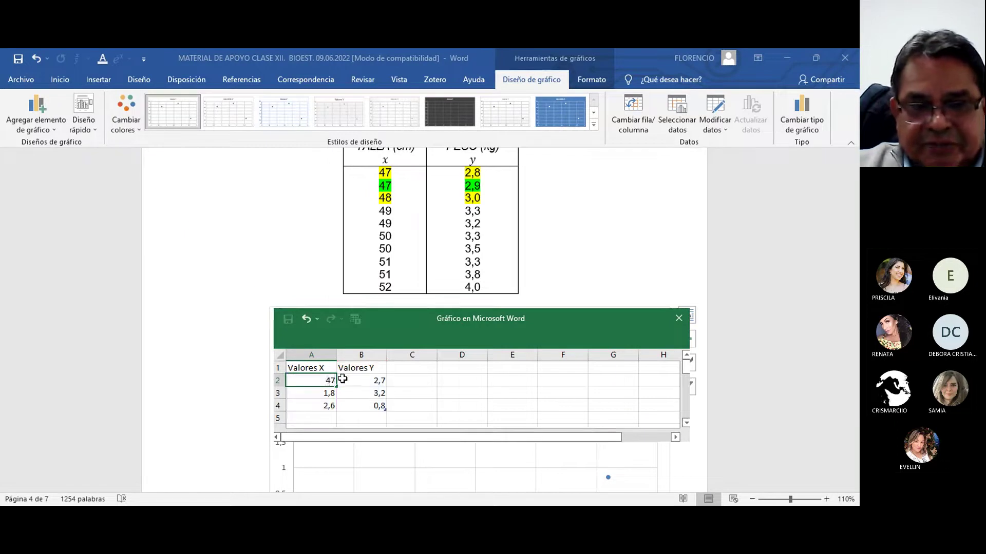
click(376, 382)
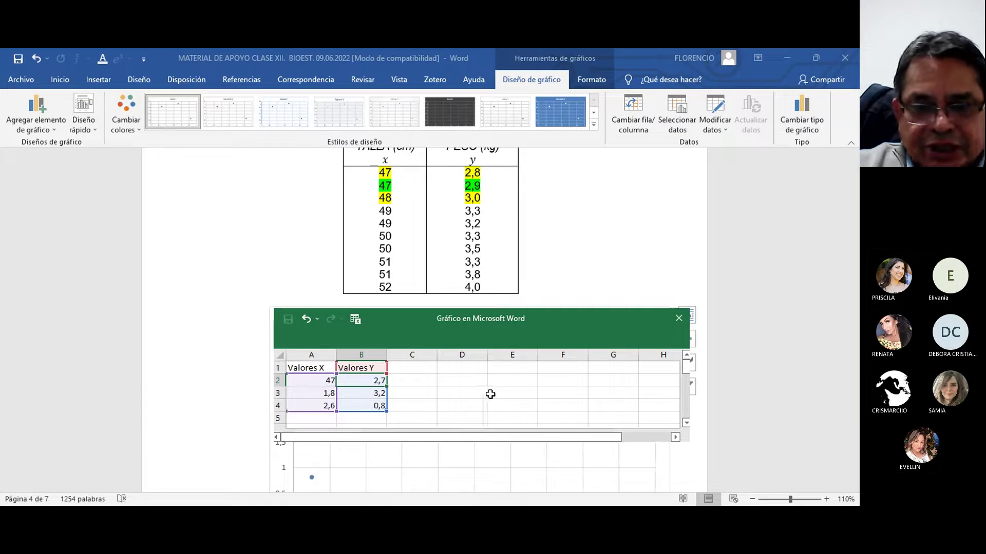
text(2.)
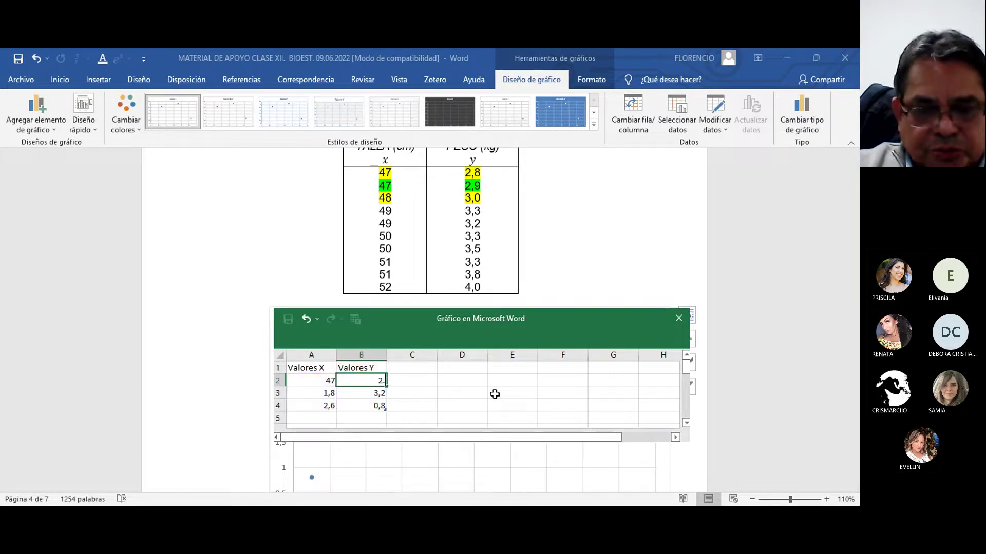
text(8)
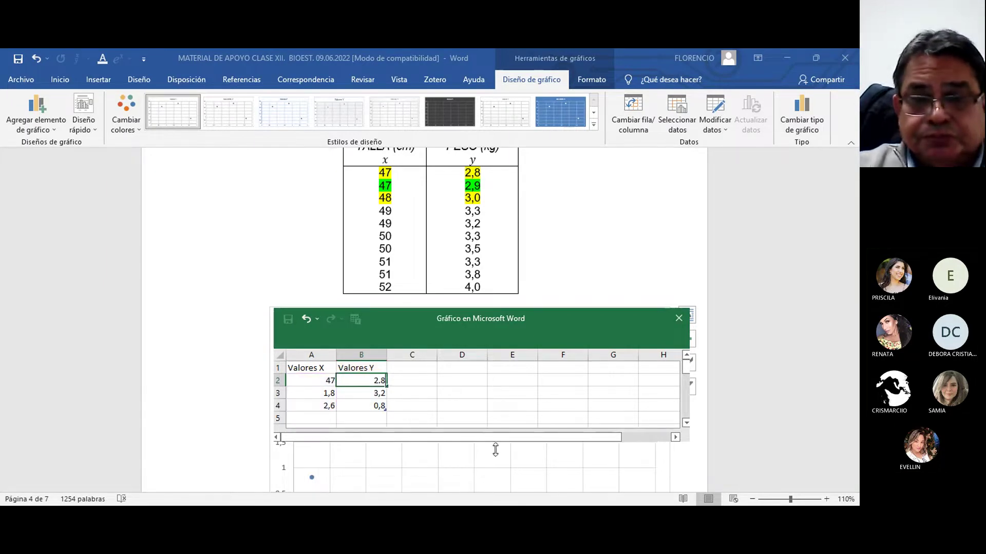
Enter the second data pair in row 3: 47 under Valores X and 2.9 under Valores Y.
click(331, 395)
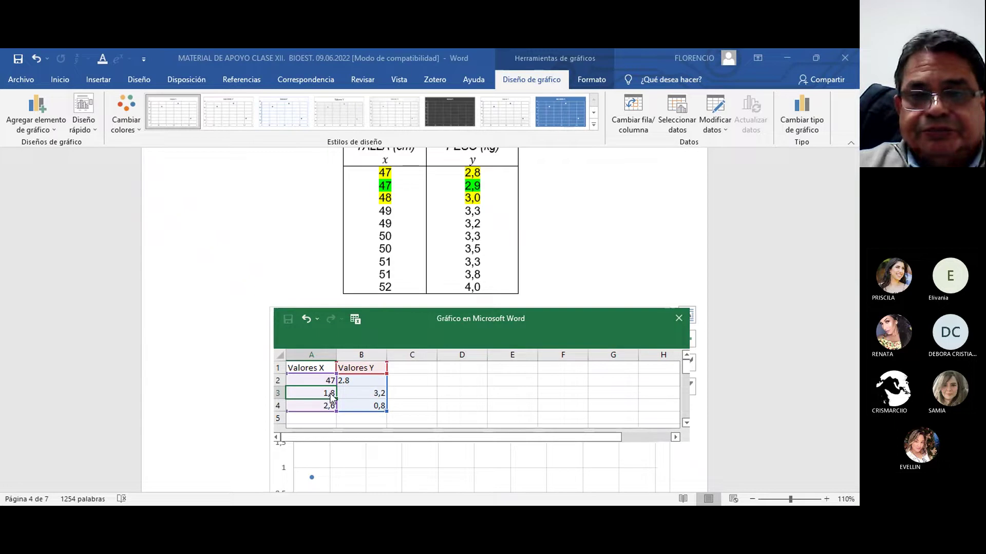
text(47)
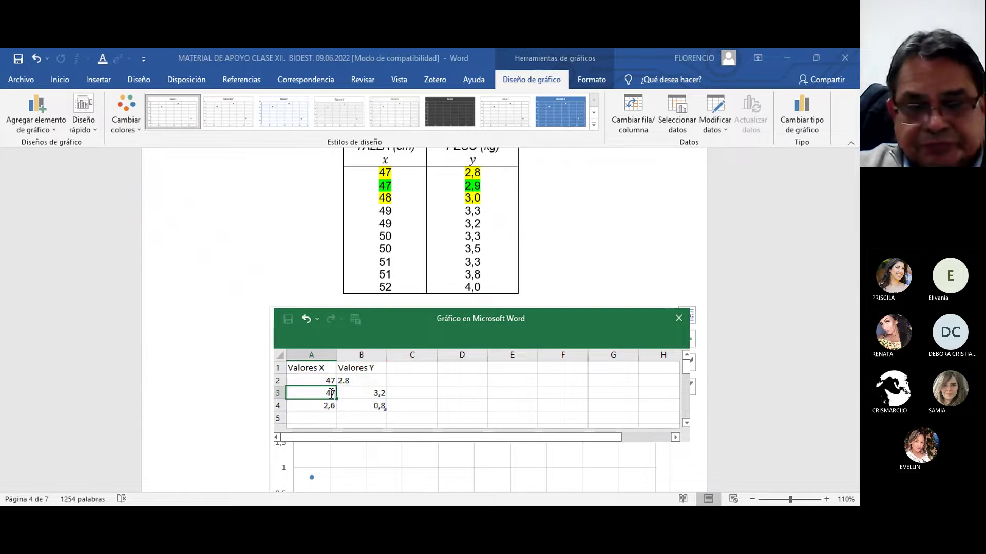
key(Tab)
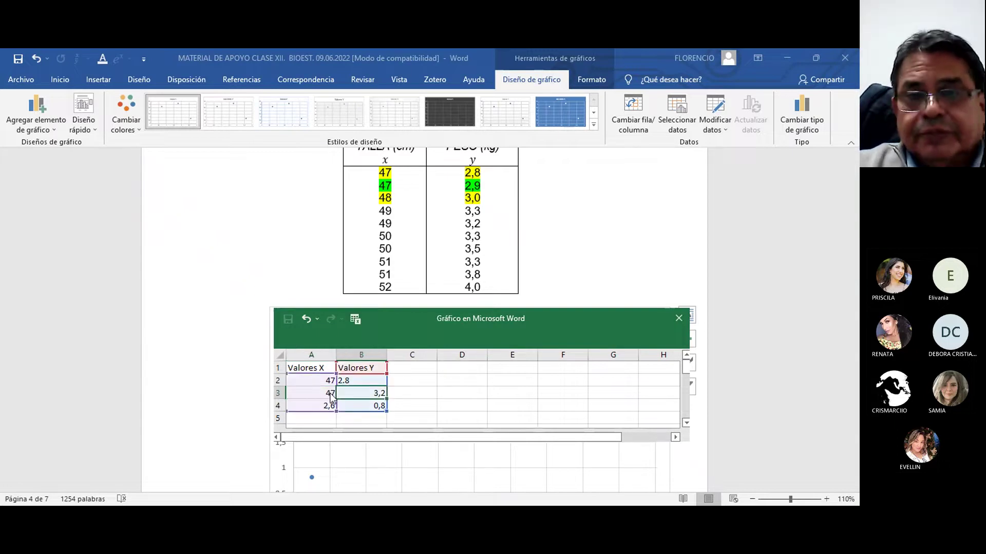
text(2)
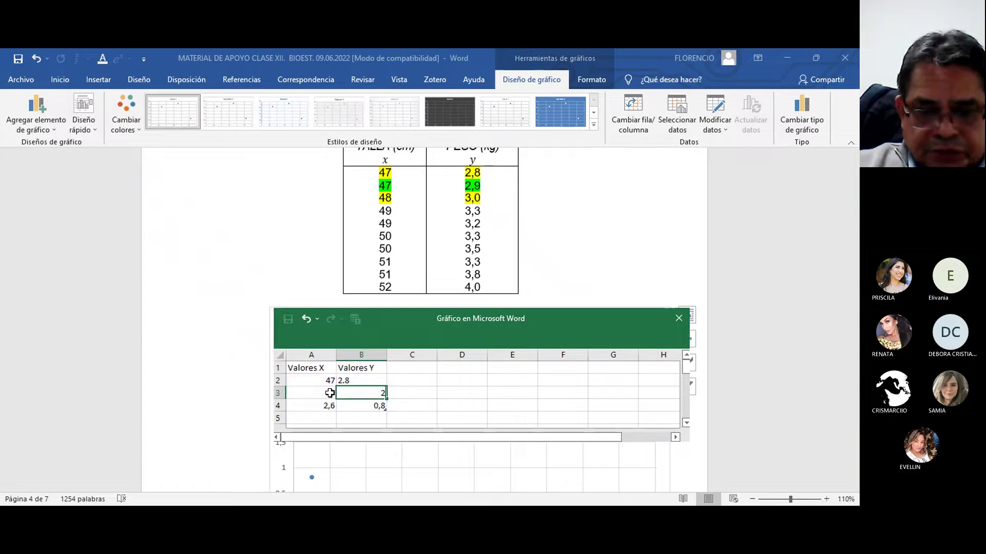
text(.9)
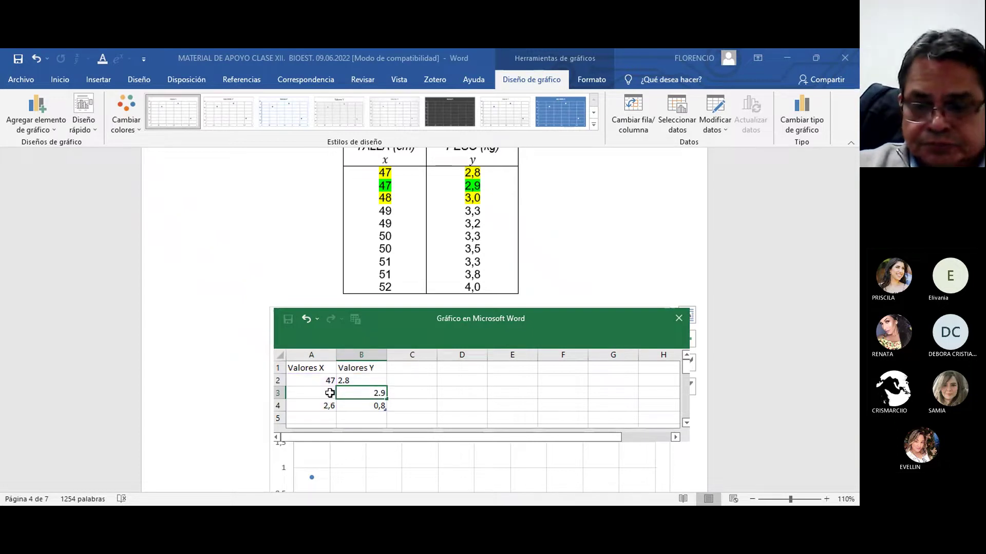
key(Return)
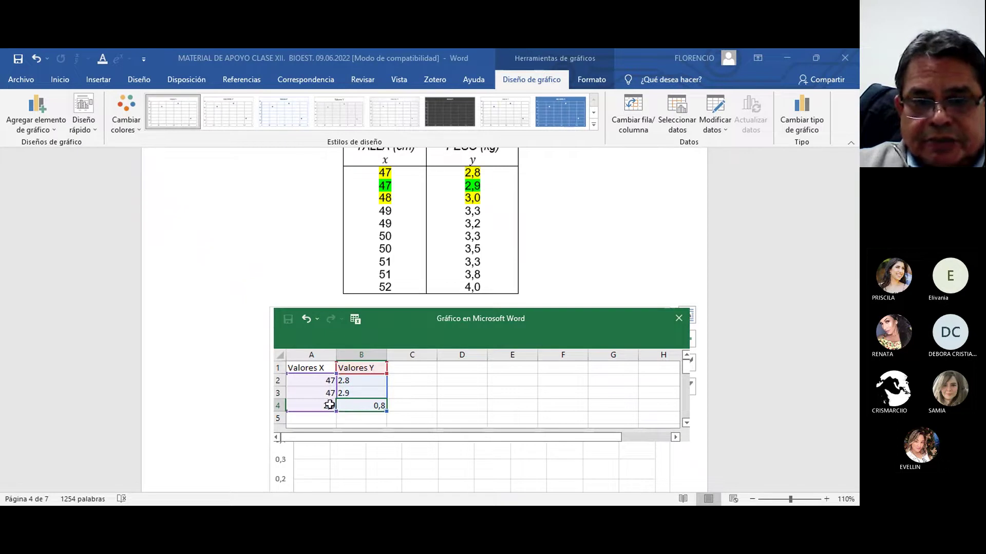
Enter the third data pair in row 4: 48 under Valores X and 3 under Valores Y.
click(329, 406)
key(Delete)
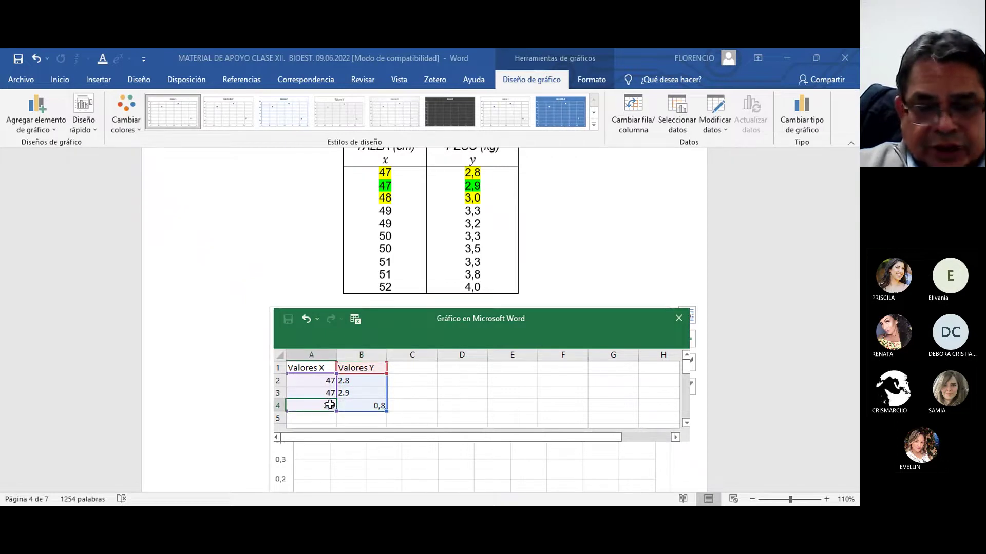
text(48)
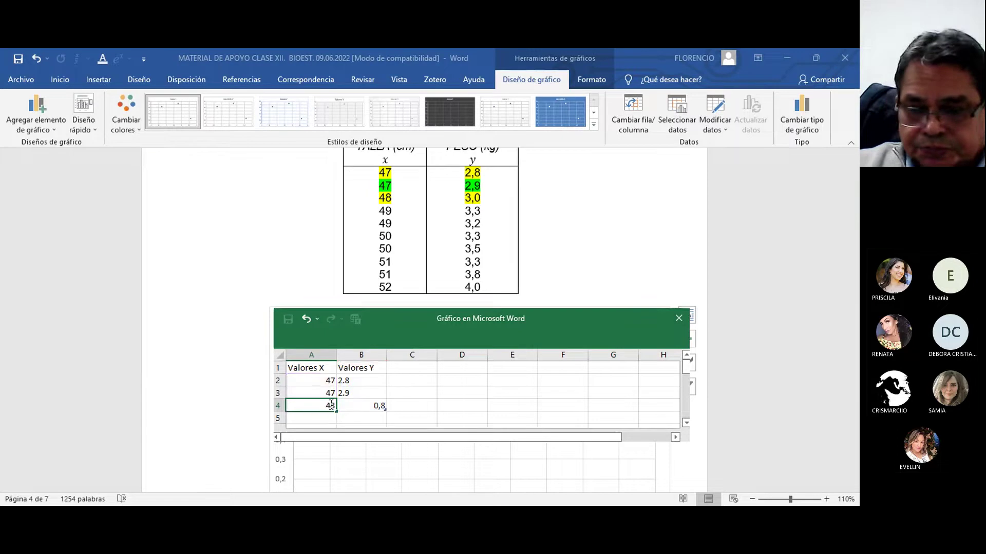
key(Tab)
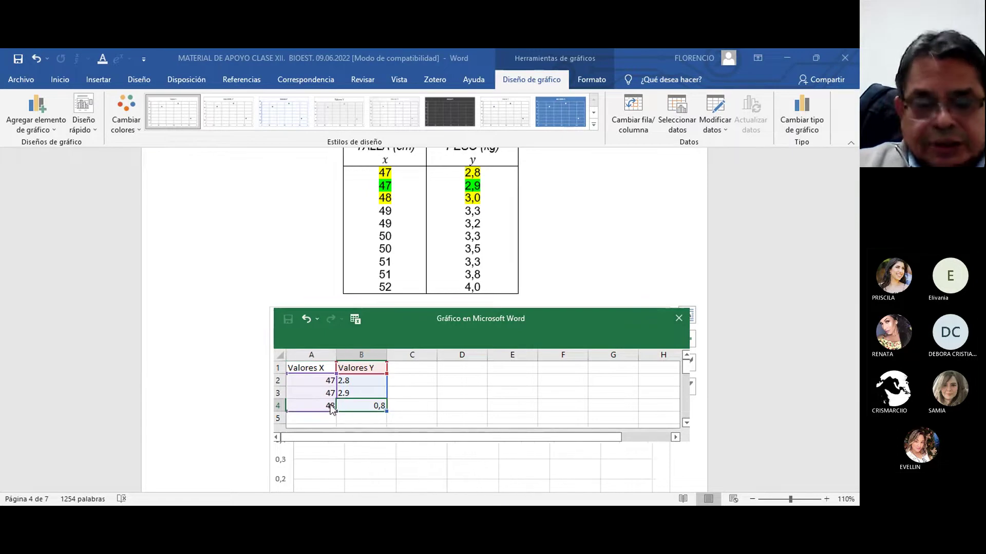
text(3)
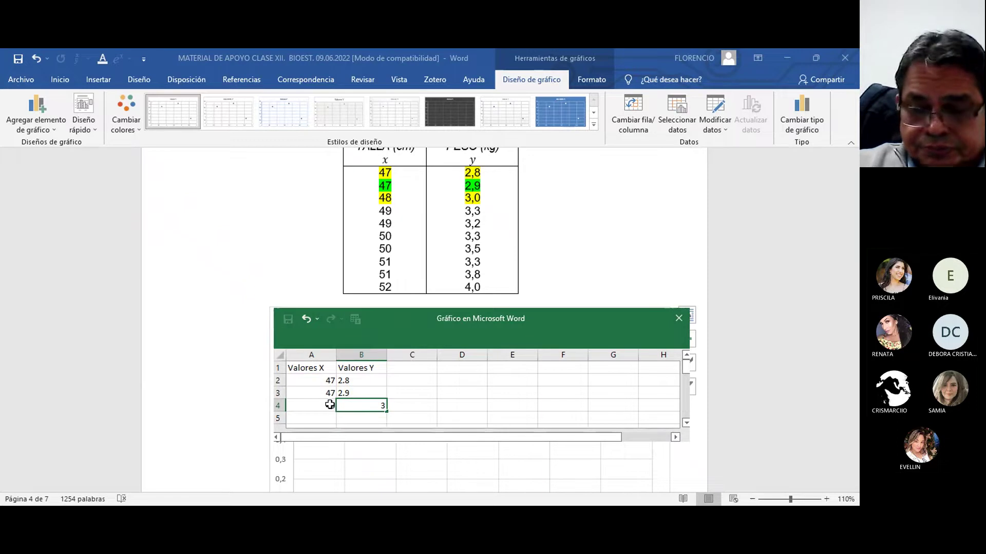
click(330, 404)
text(48)
key(Return)
click(320, 418)
right_click(321, 418)
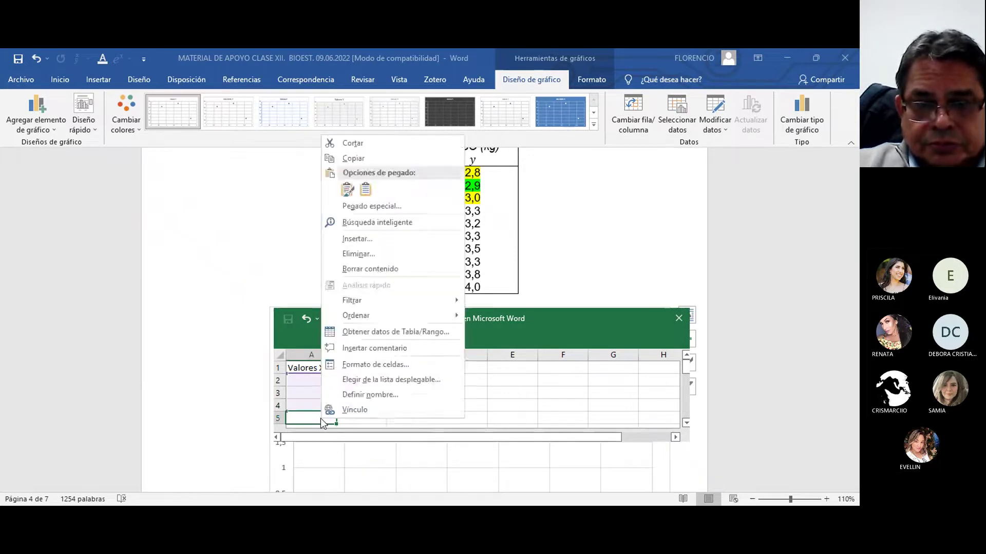
key(Escape)
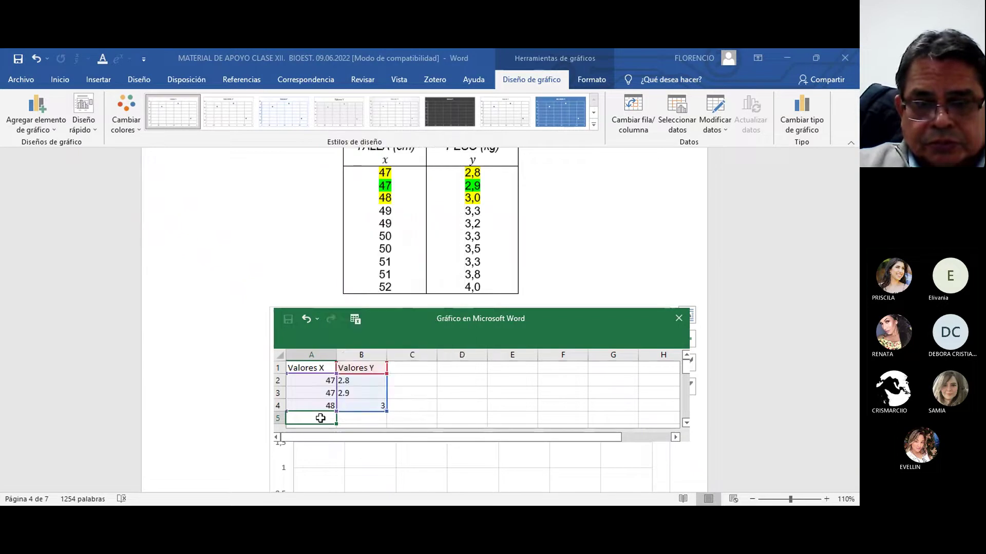
Change the Valores Y entry in cell B4 to 3.0.
click(374, 405)
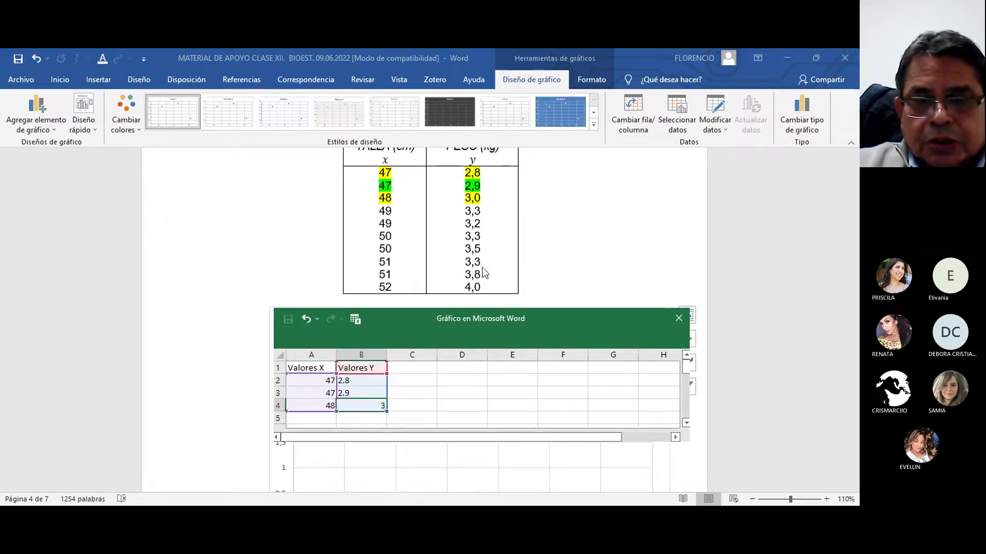
double_click(367, 405)
text(.0)
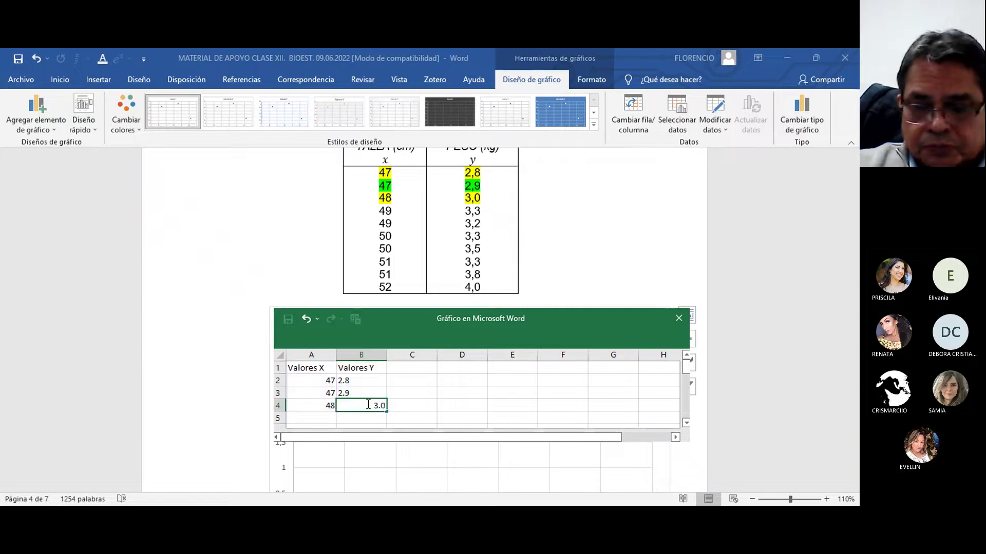
key(Return)
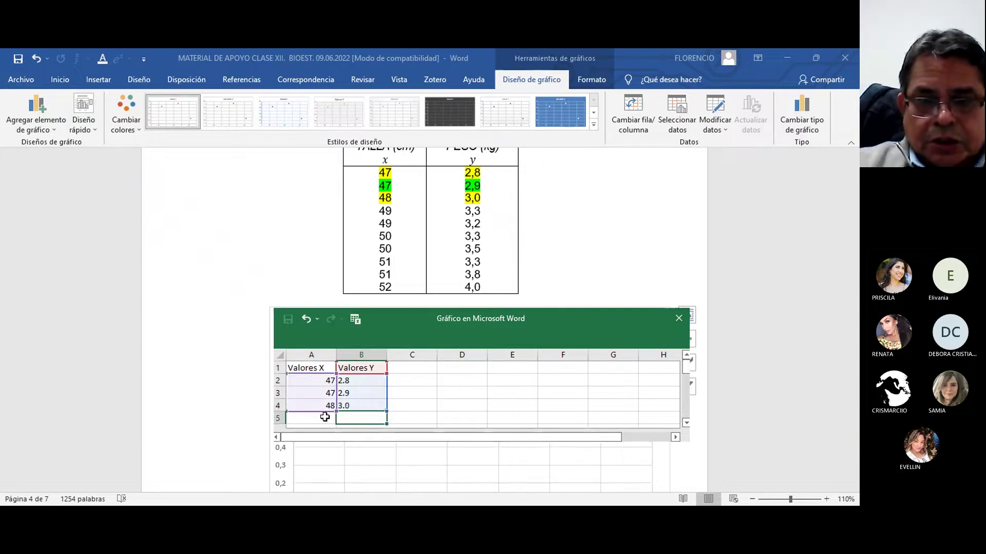
Enter the fourth data pair in row 5: 49 under Valores X and 3.3 under Valores Y.
click(324, 417)
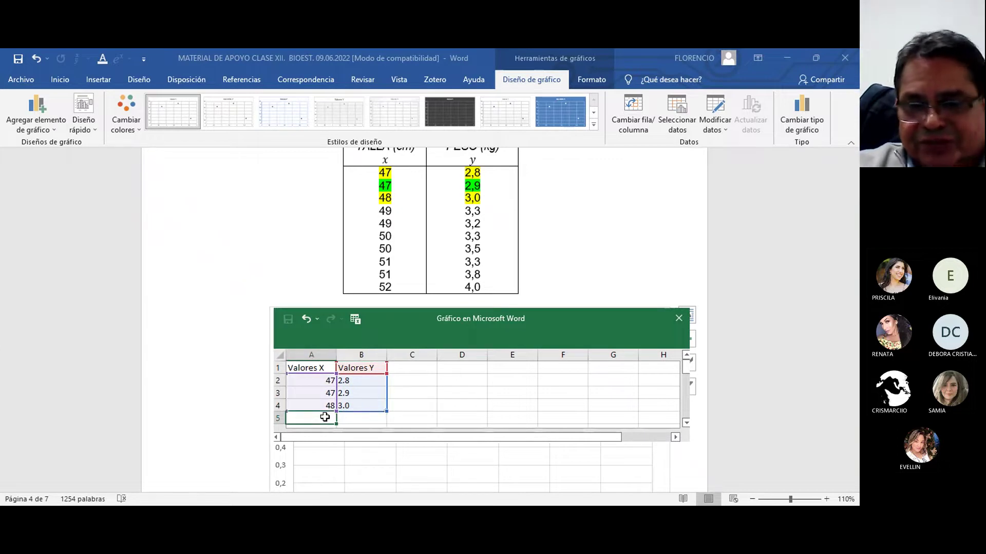
click(791, 402)
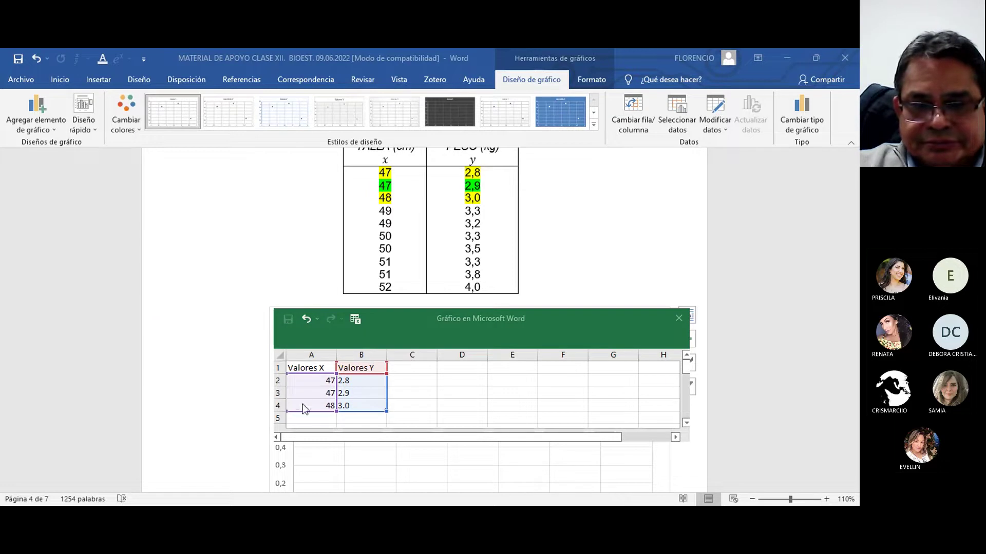
click(355, 405)
key(Return)
key(Left)
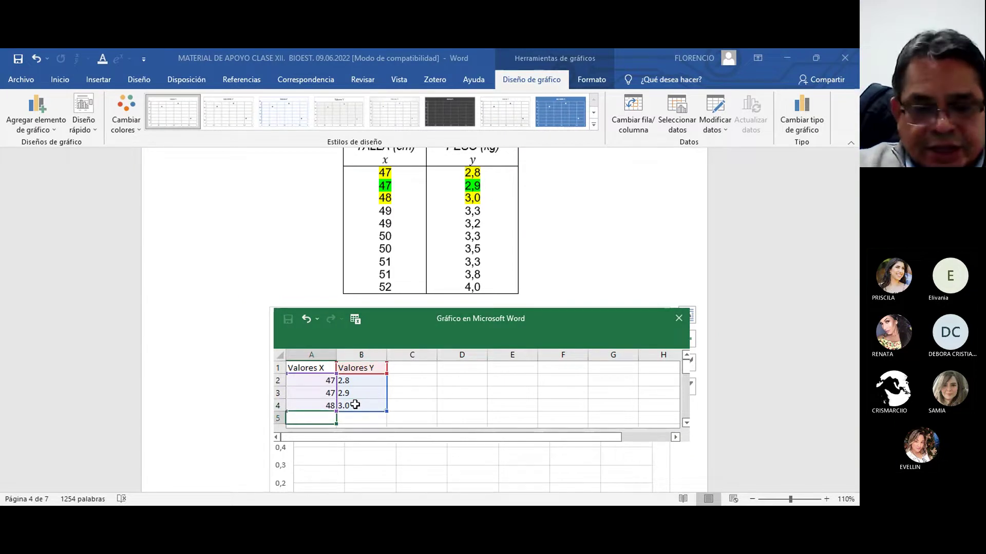
text(49)
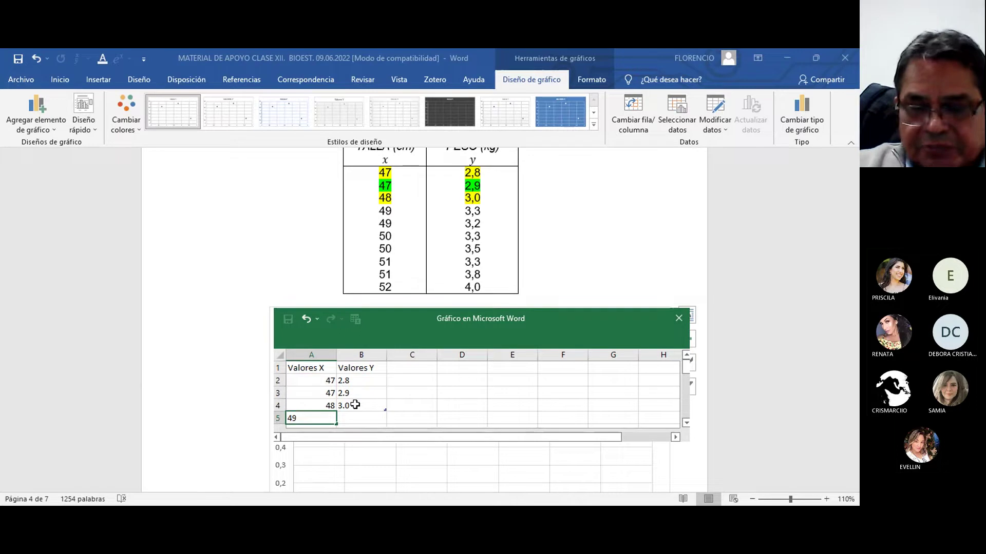
key(Tab)
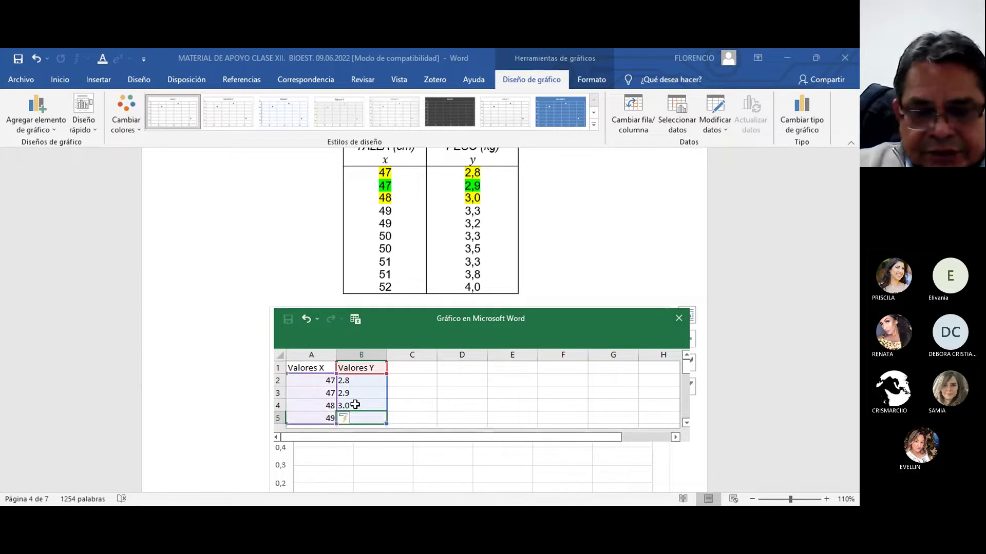
text(3.3)
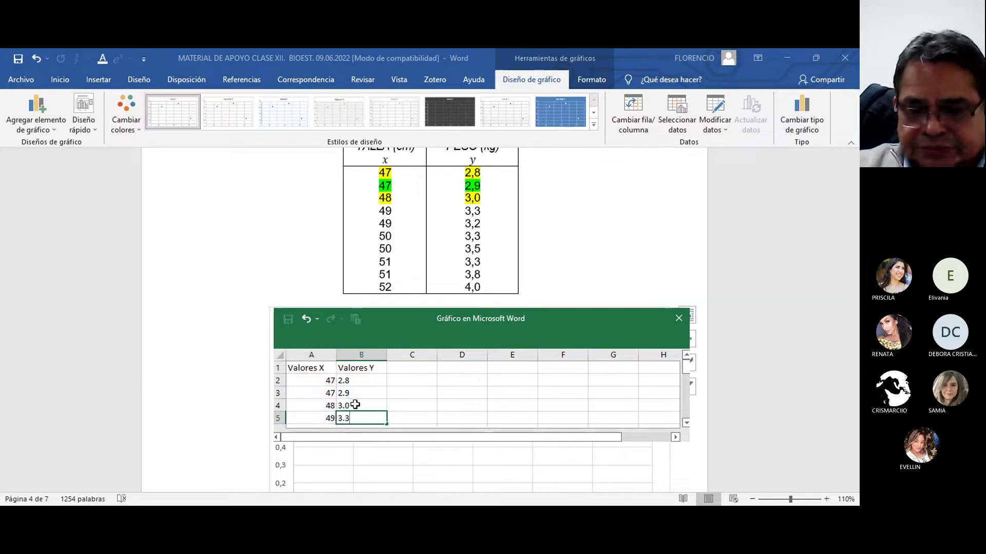
key(Return)
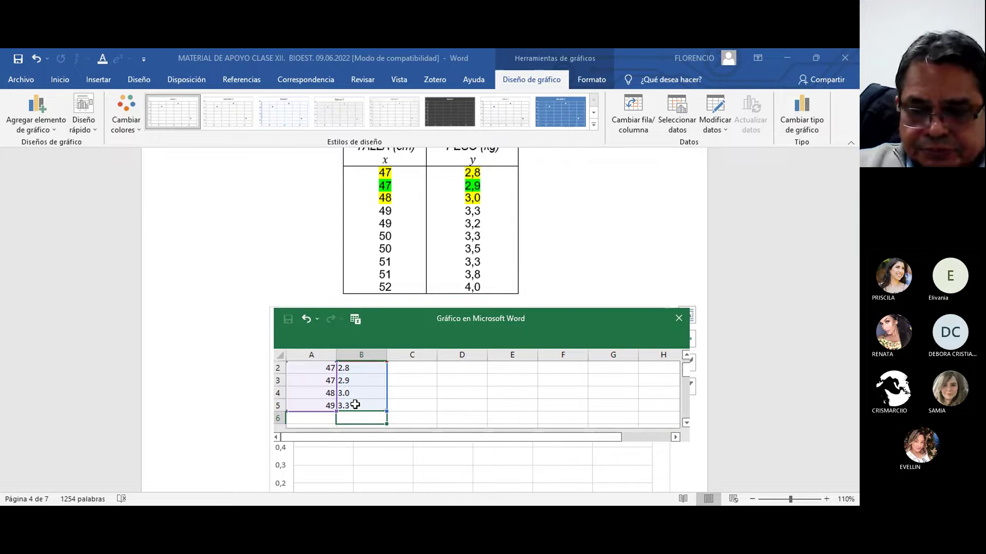
Enter the fifth data pair in row 6: 49 under Valores X and 3.2 under Valores Y.
key(Left)
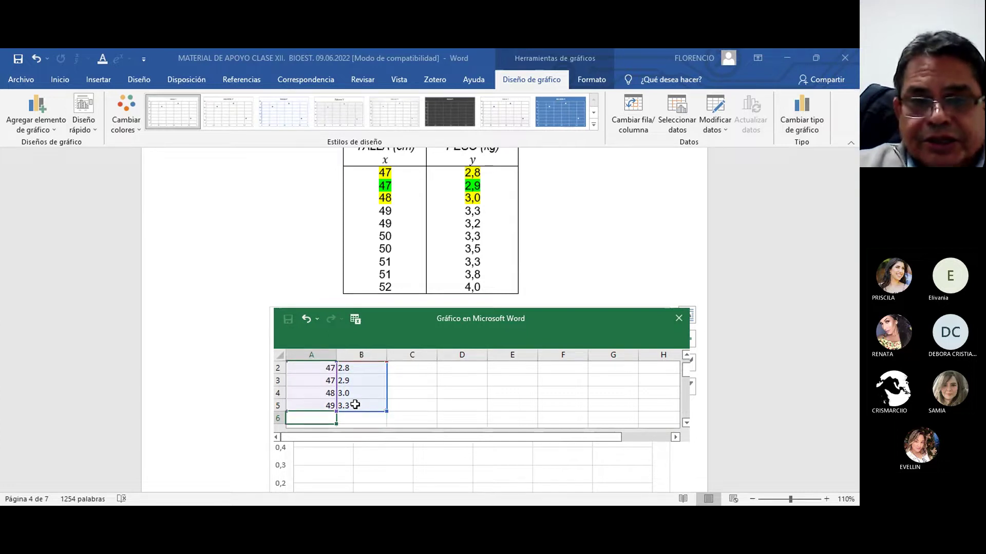
text(49)
key(Tab)
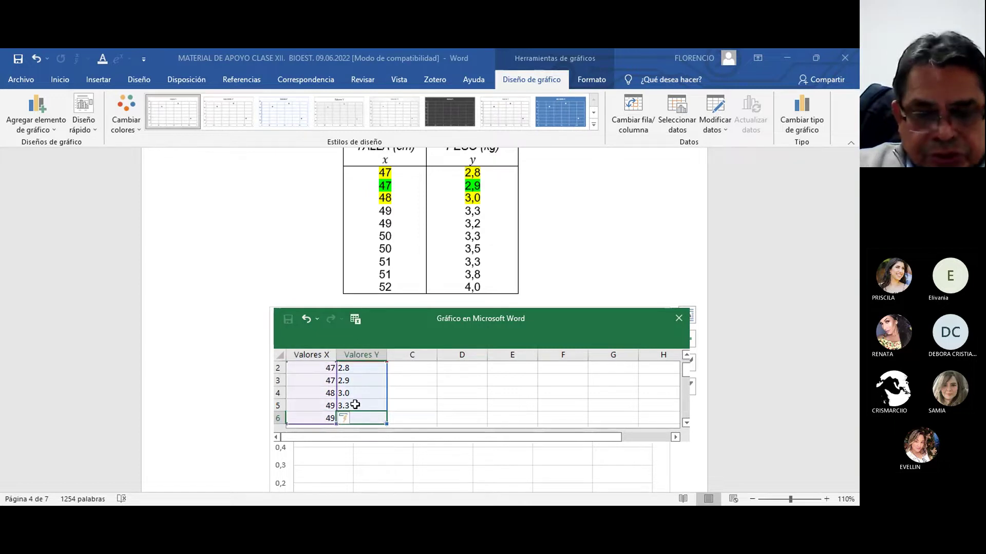
text(3.2)
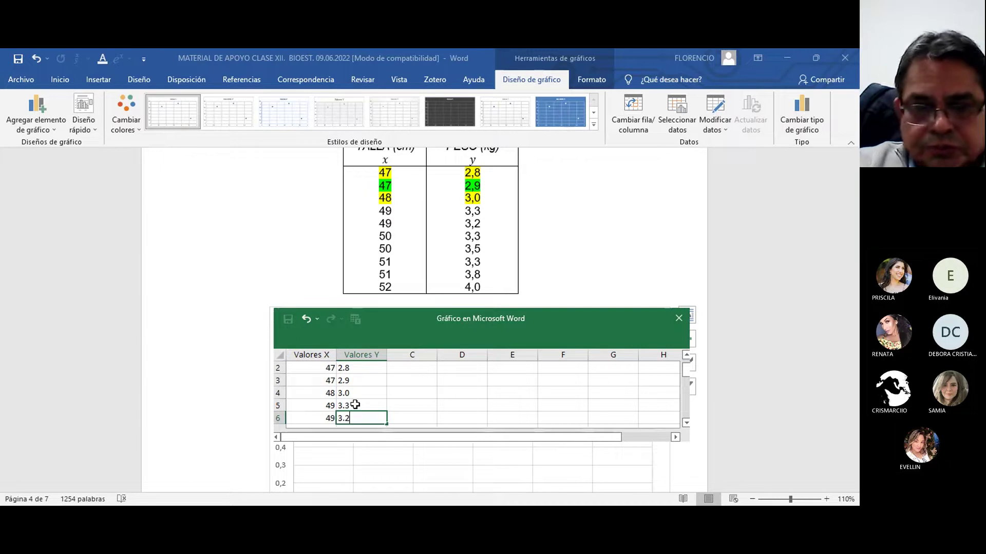
key(Tab)
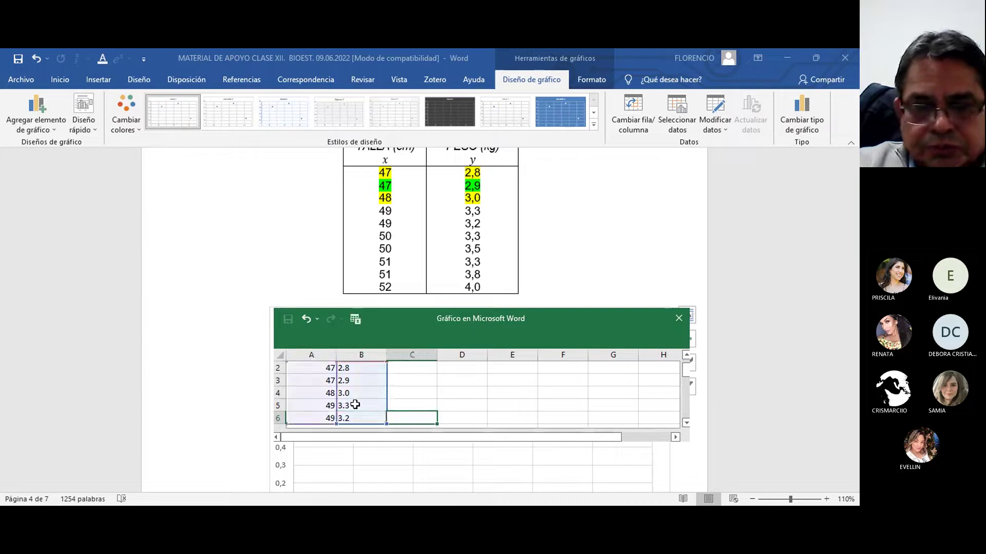
key(Return)
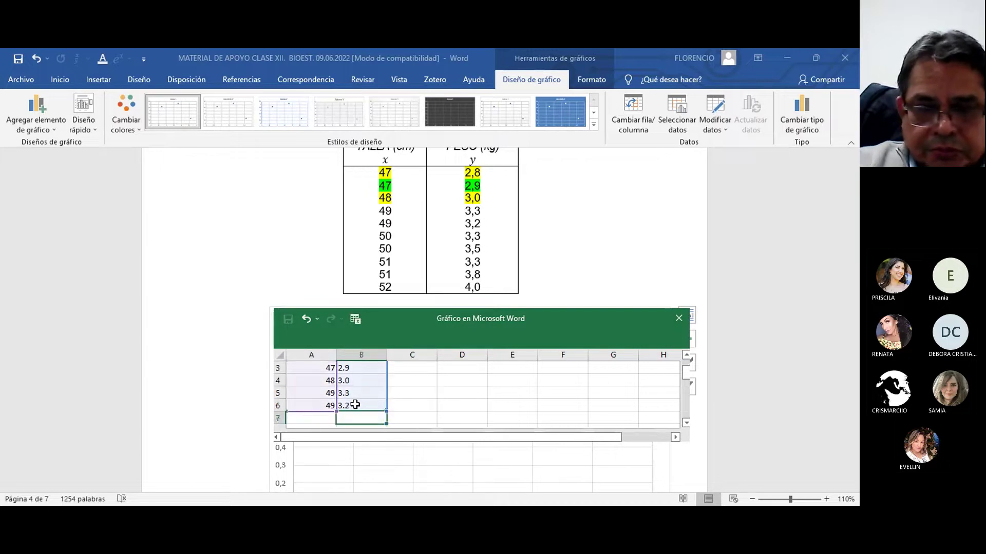
Enter the sixth data pair in row 7: 50 under Valores X and 3.3 under Valores Y.
key(Left)
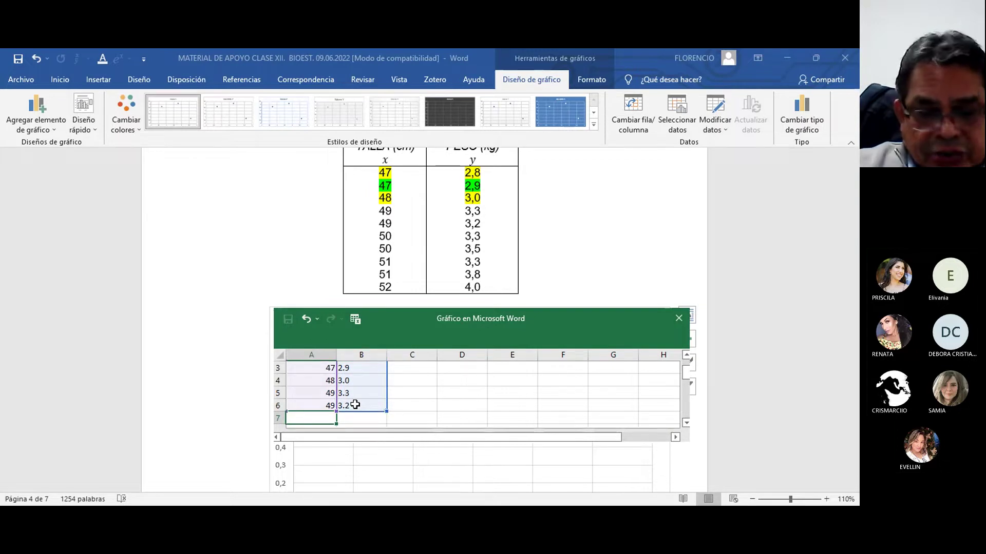
text(50)
key(Tab)
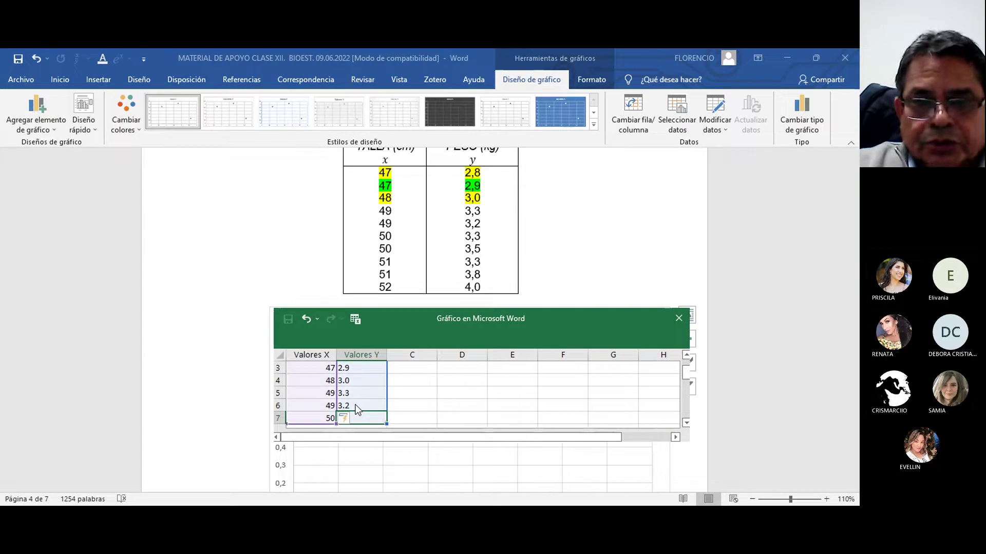
text(3.3)
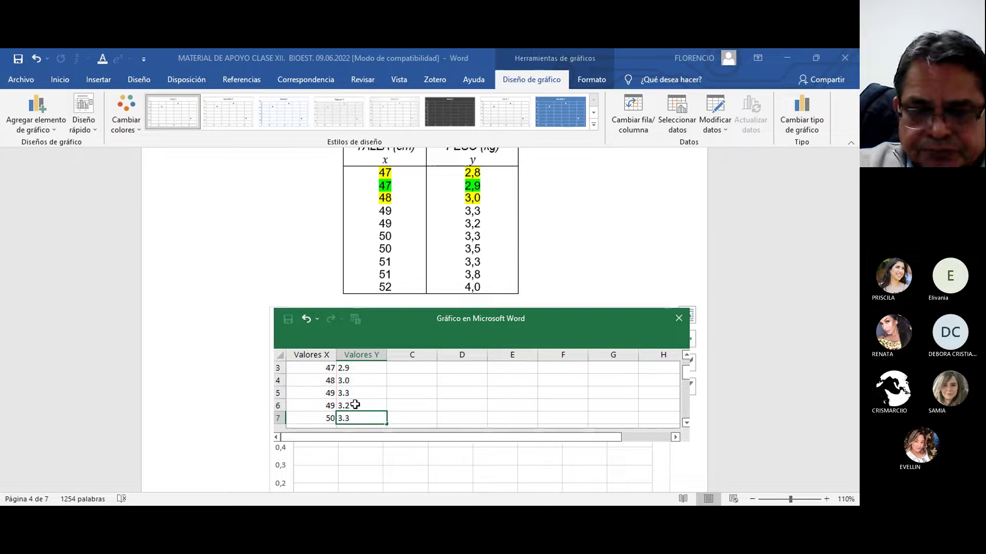
key(Return)
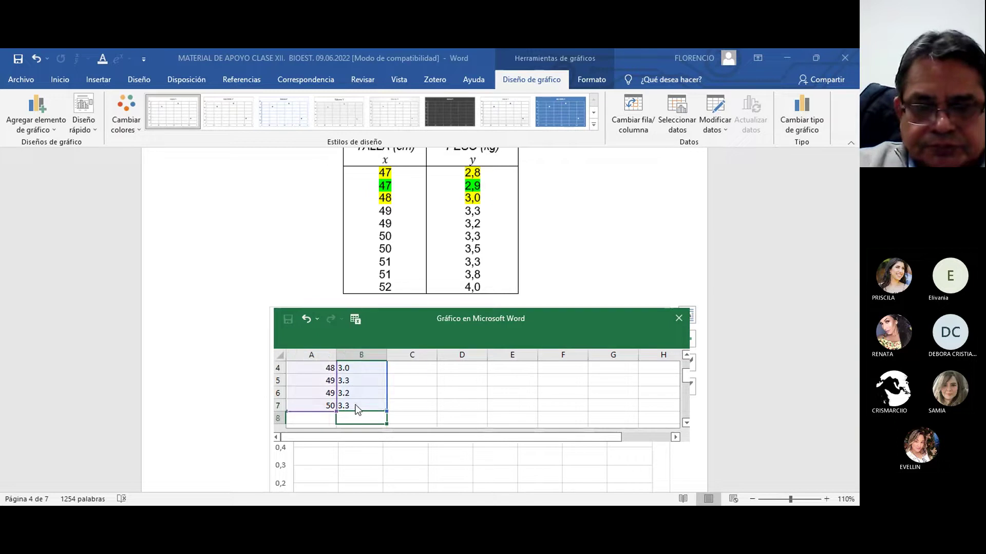
Enter the seventh data pair in row 8: 50 under Valores X and 3.5 under Valores Y.
click(327, 417)
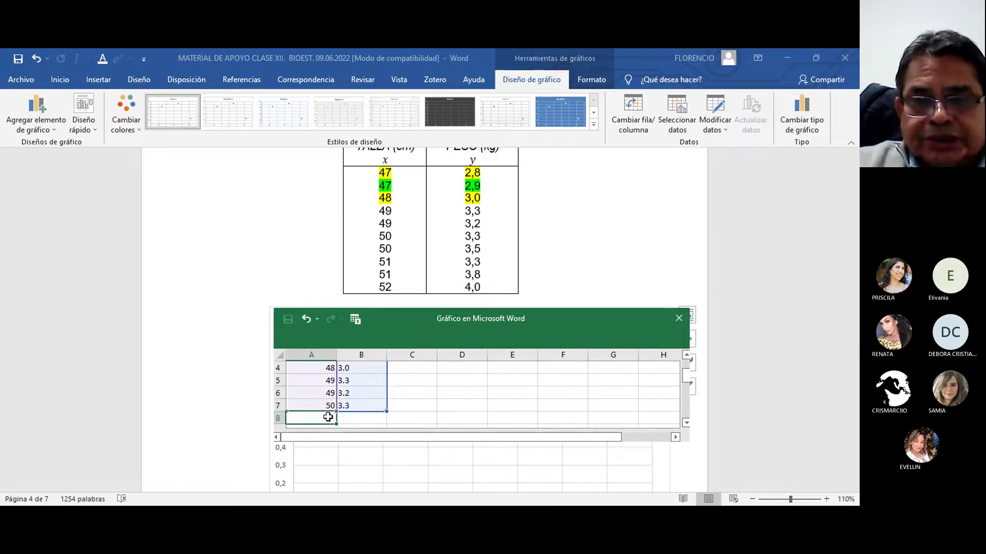
text(50)
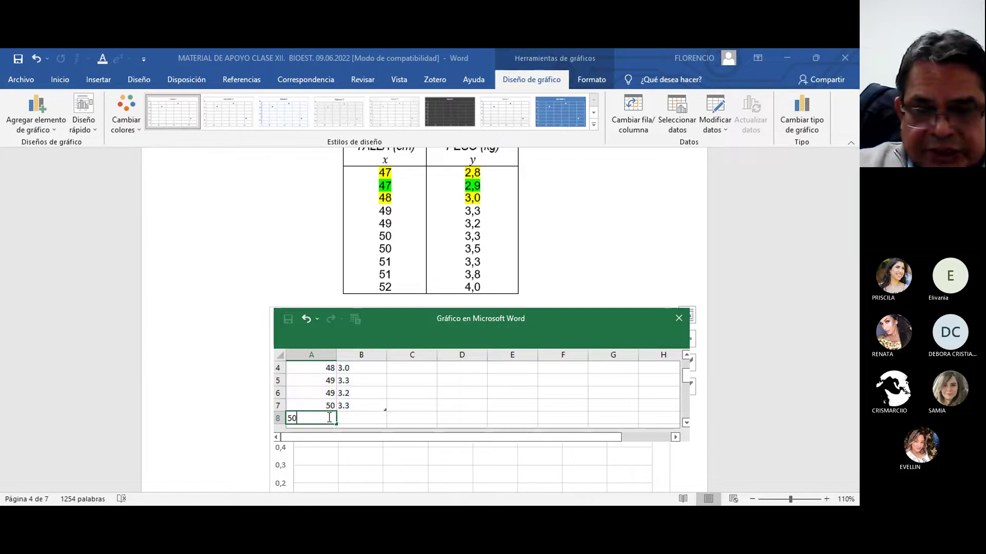
key(Tab)
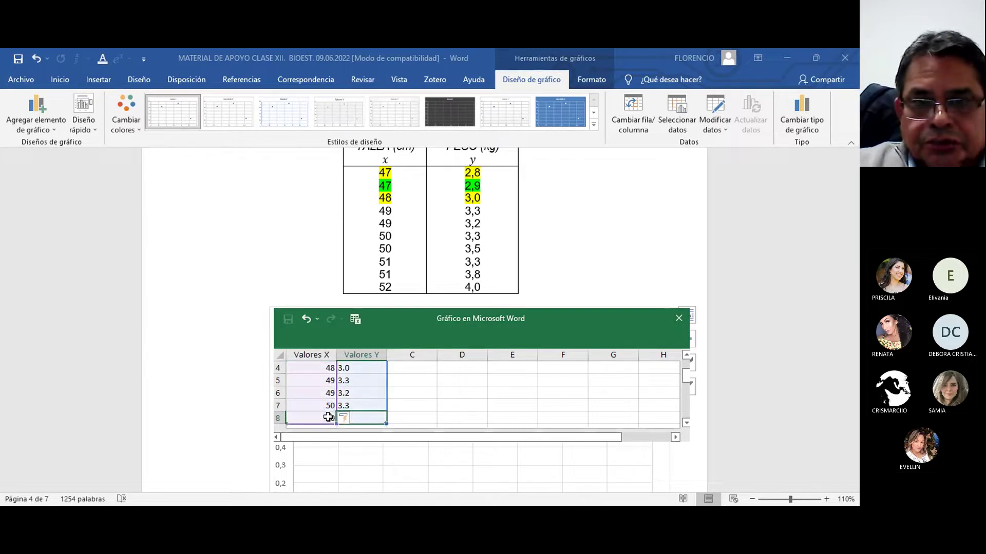
text(3.5)
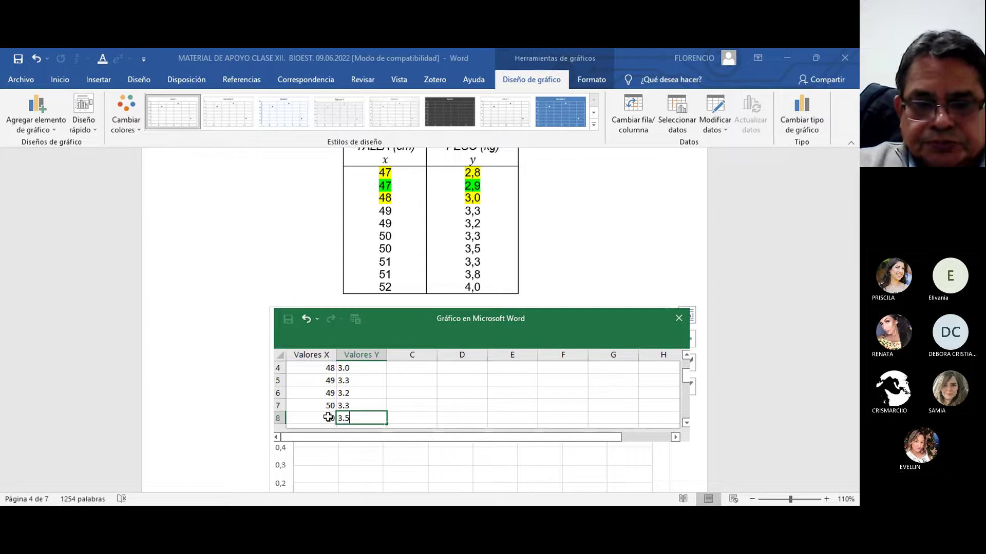
key(Return)
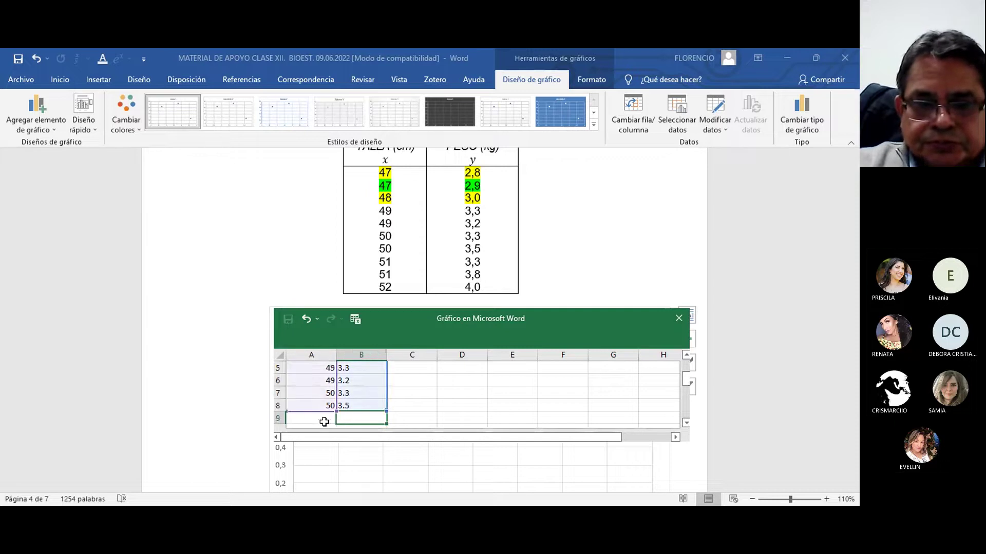
Enter the eighth data pair in row 9: 51 under Valores X and 3.3 under Valores Y.
right_click(324, 422)
click(324, 421)
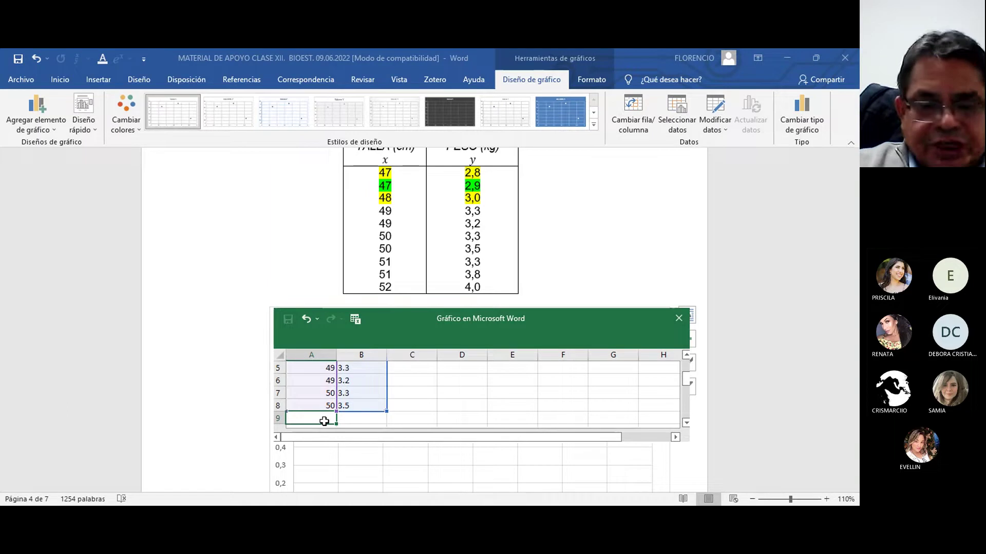
text(51)
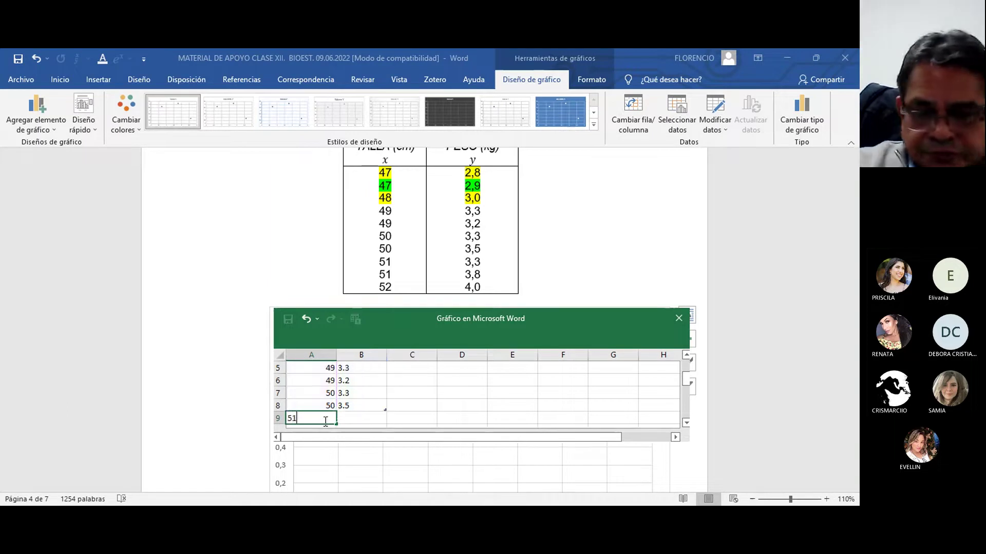
key(Tab)
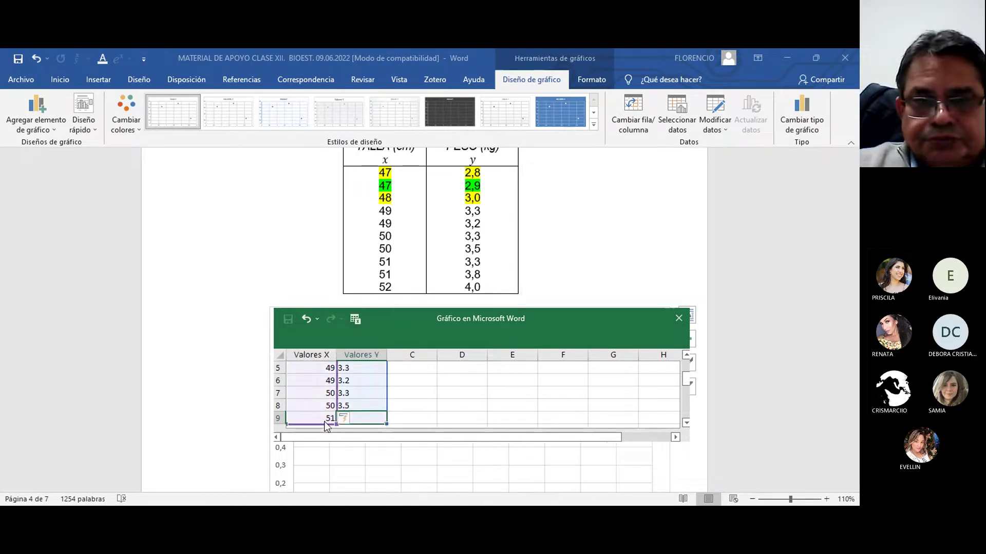
text(3.3)
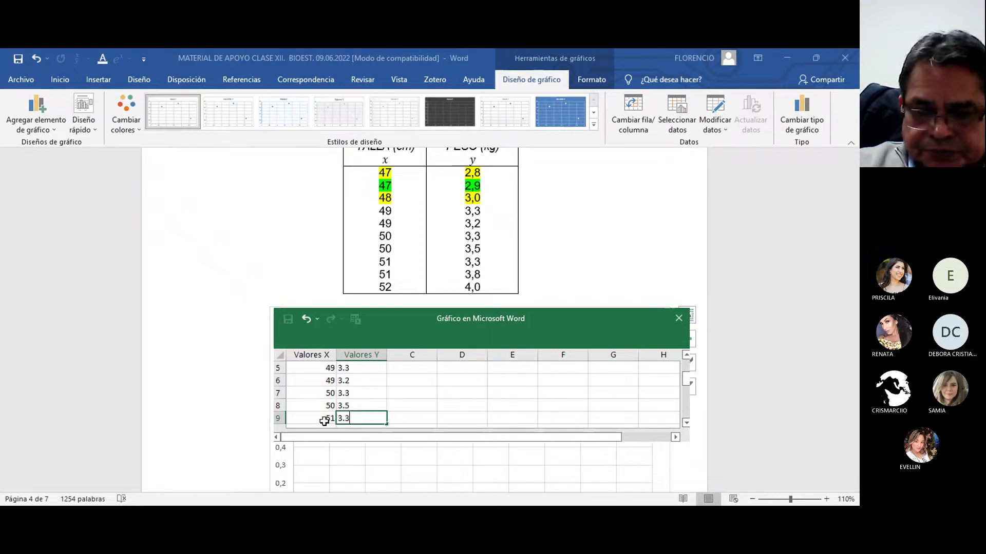
key(Return)
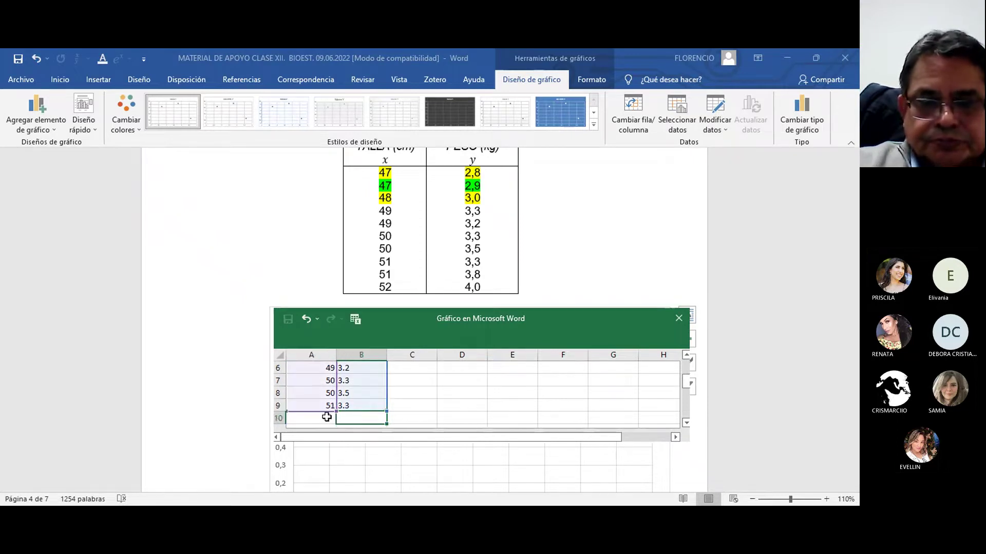
Enter the ninth data pair in row 10: 51 under Valores X and 3.3 under Valores Y.
click(326, 417)
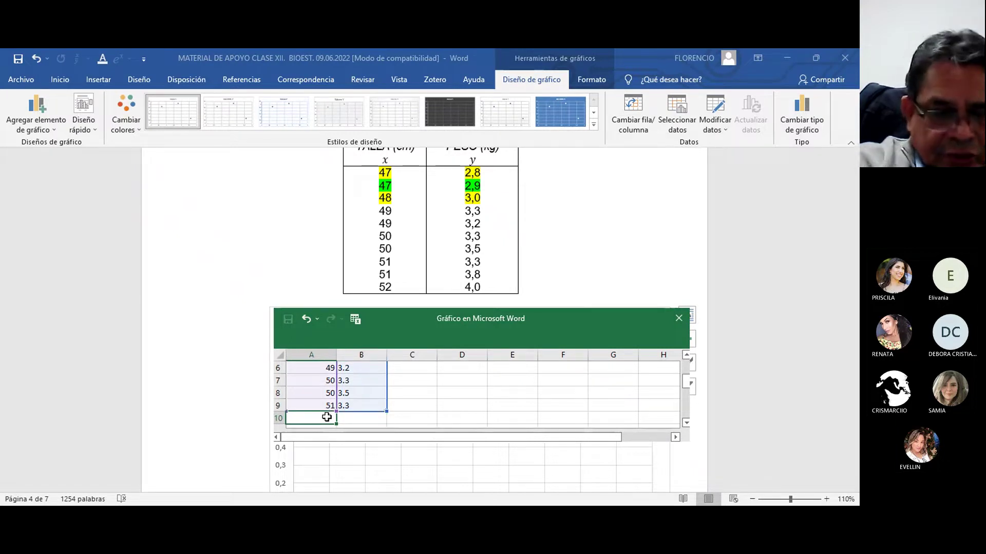
text(51)
key(Tab)
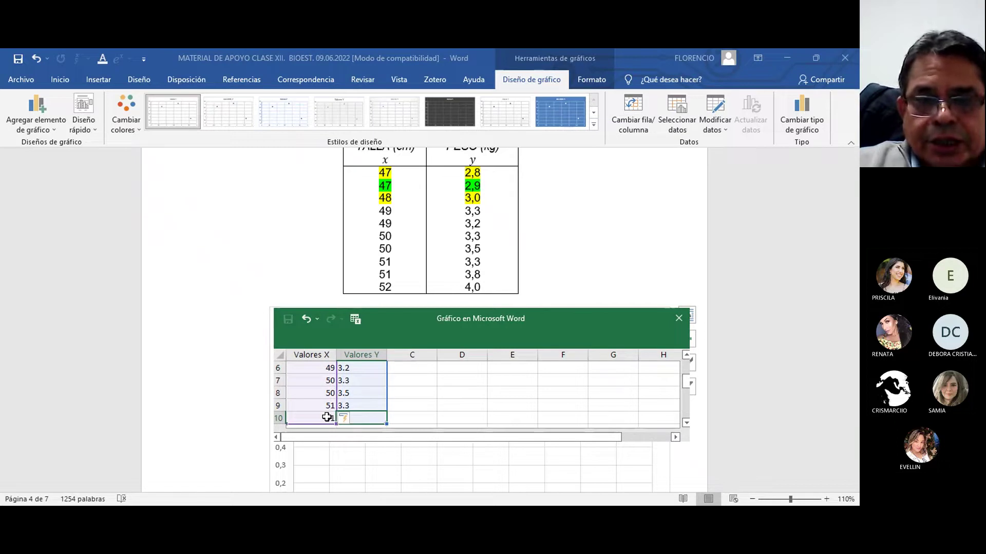
text(3.3)
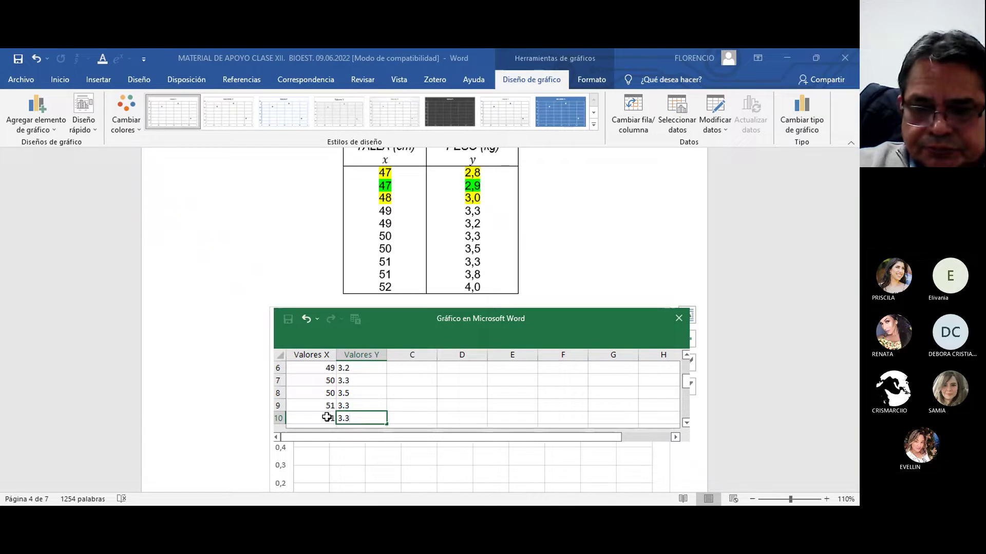
key(Return)
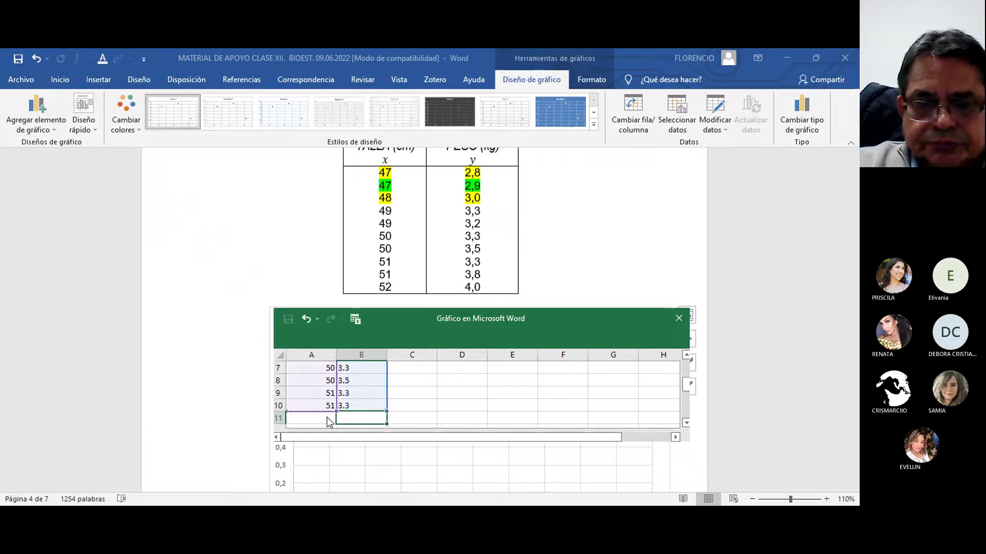
Enter the tenth data pair in row 11: 52 under Valores X and 4.0 under Valores Y.
click(329, 420)
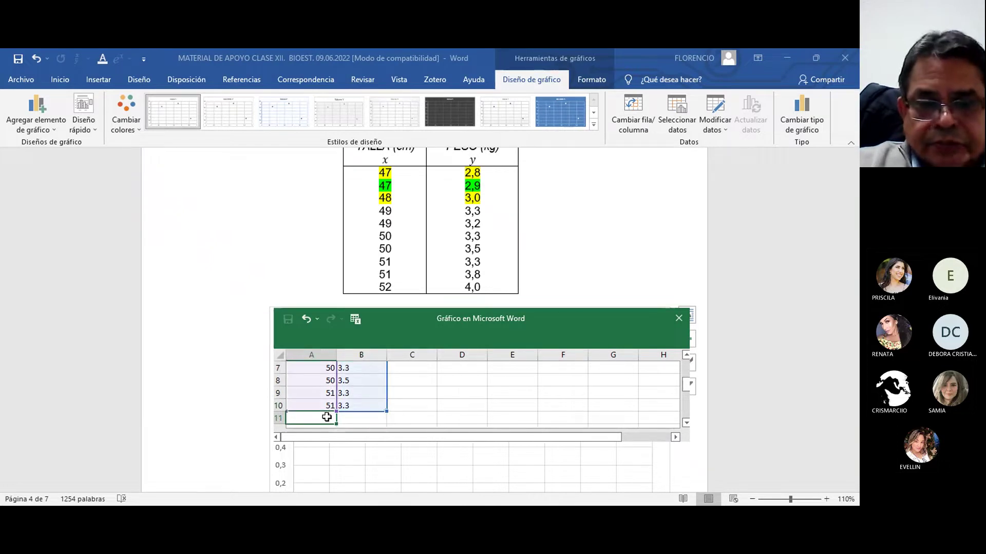
text(52)
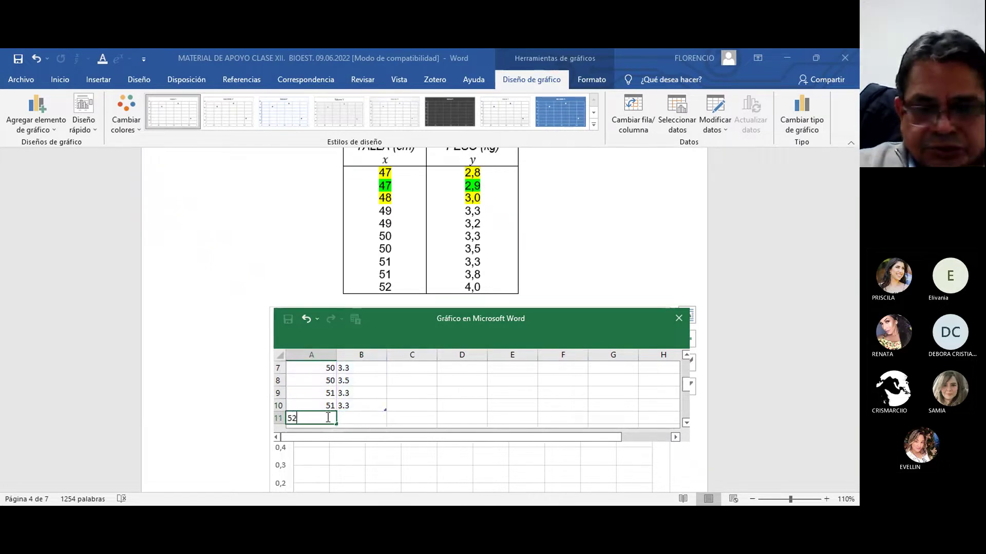
key(Tab)
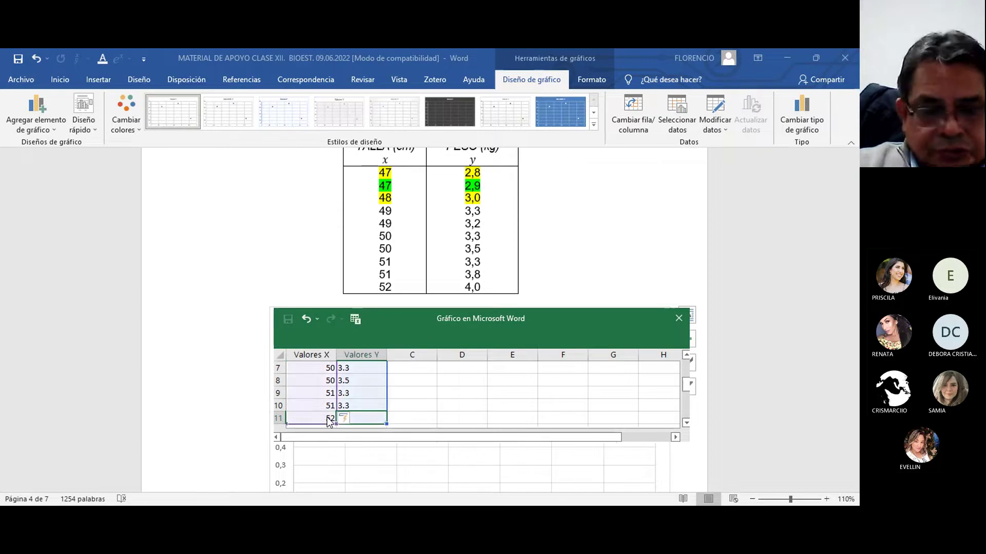
text(4.)
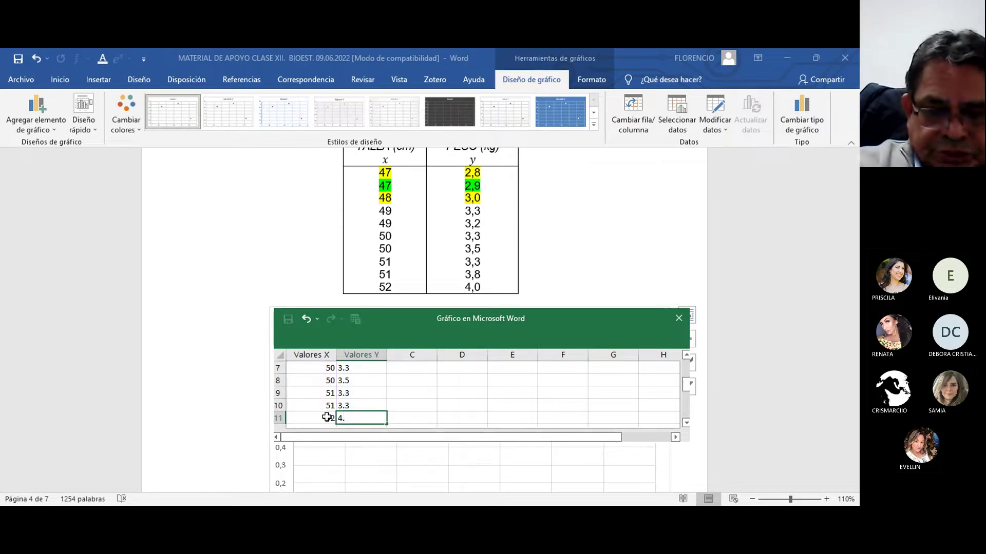
text(0)
key(Return)
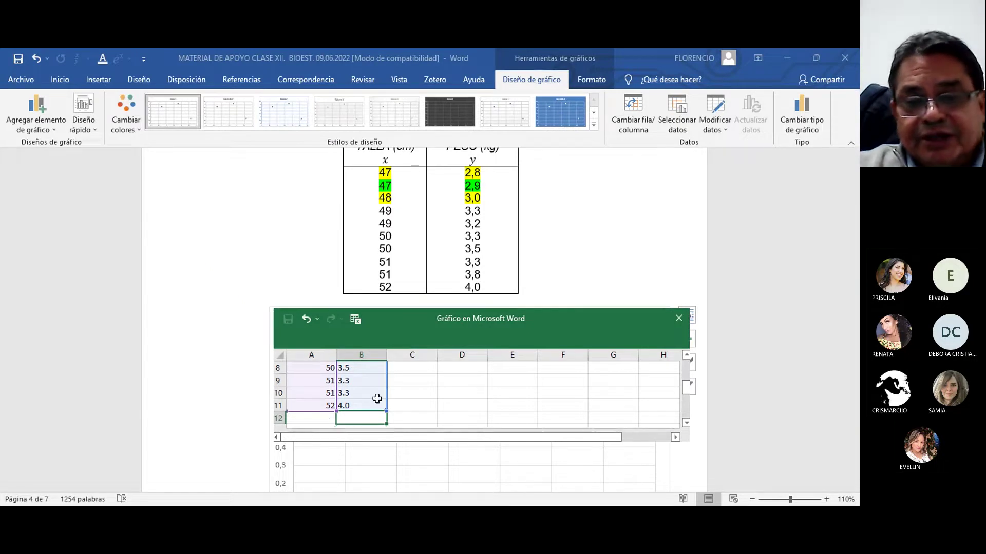
Close the chart's data sheet and examine the plotted points across the whole scatter chart.
click(679, 318)
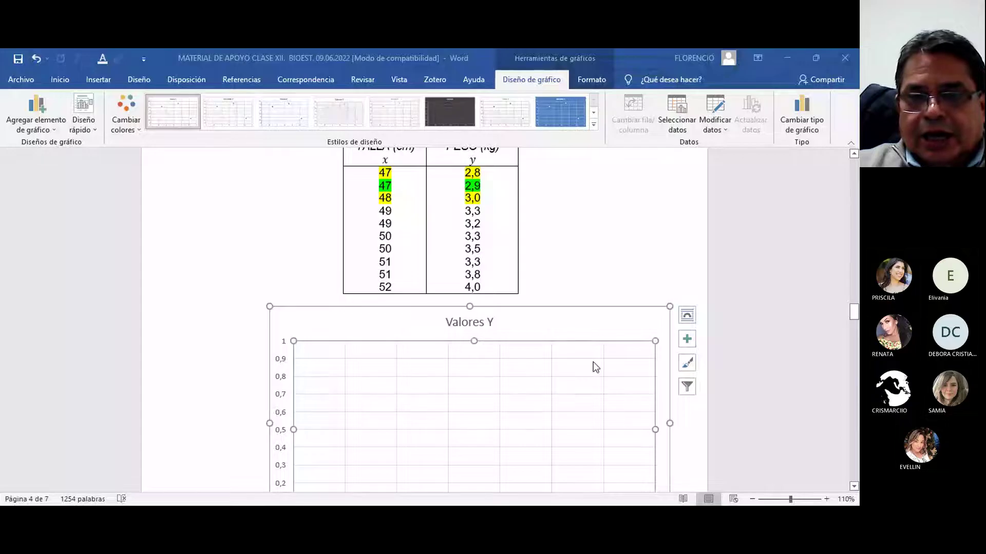
click(854, 487)
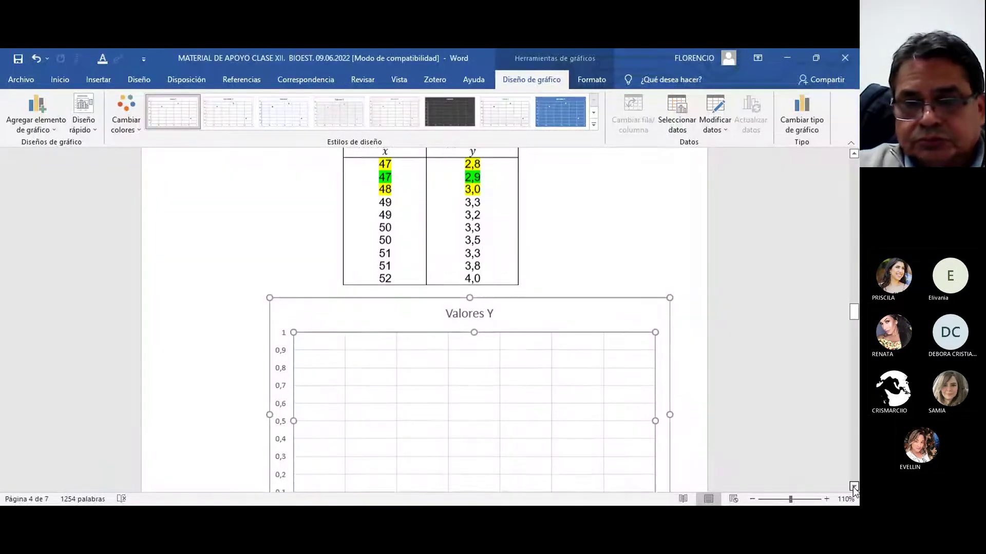
click(853, 486)
click(853, 486)
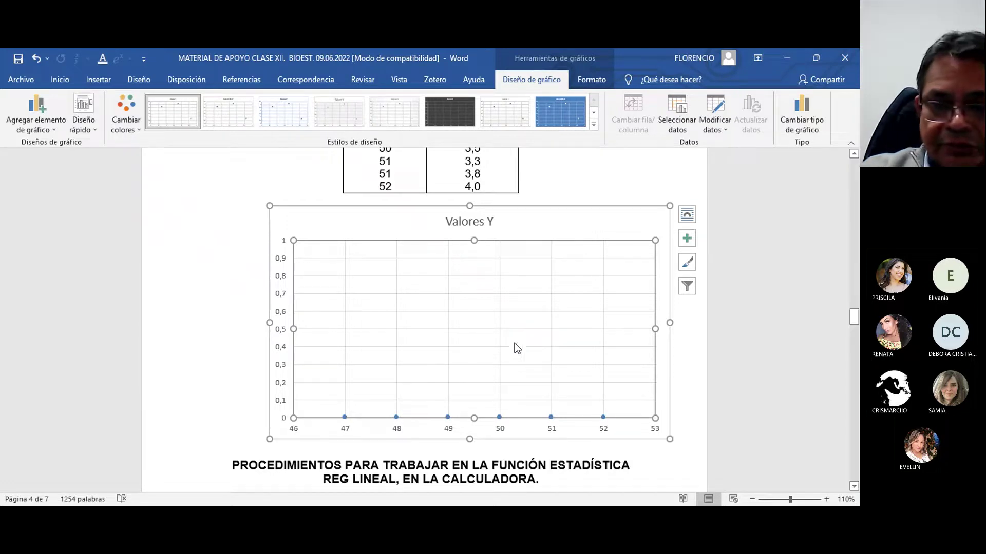
Reopen the scatter chart's data for editing and select the first value under Valores Y, cell B2.
right_click(420, 305)
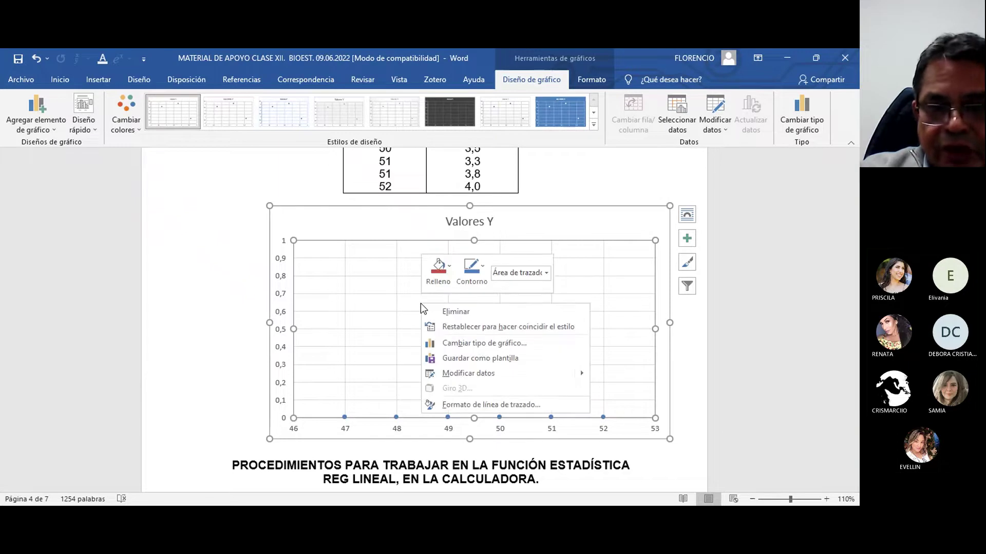
click(471, 371)
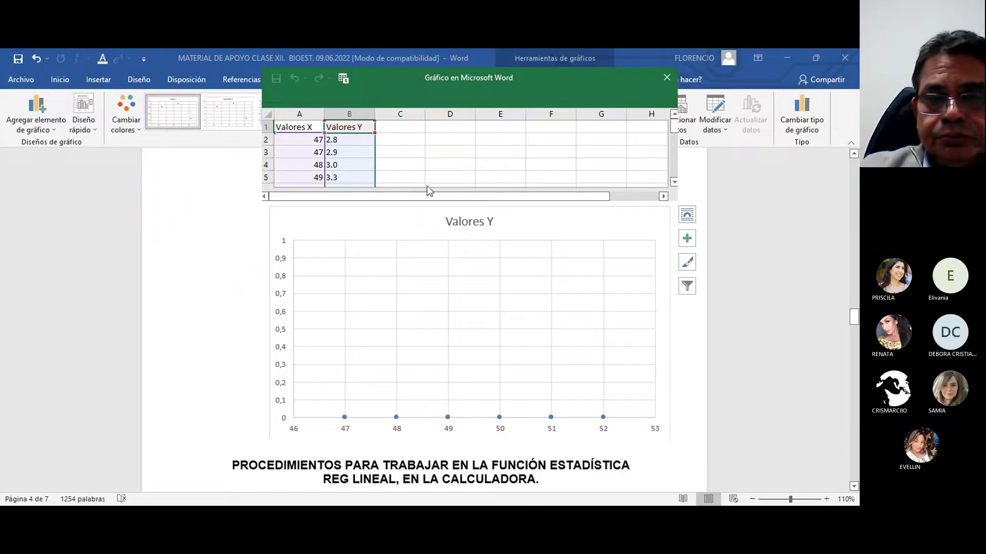
click(339, 140)
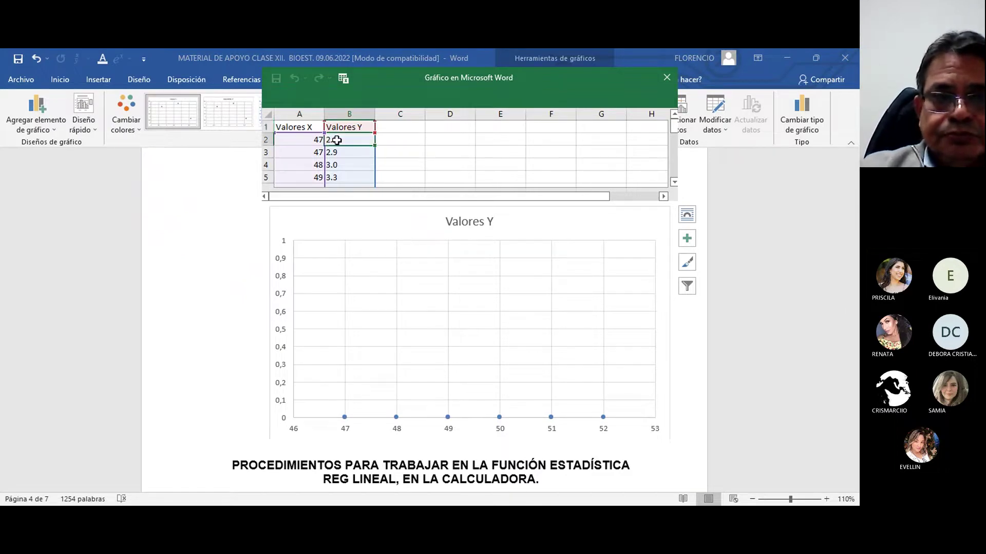